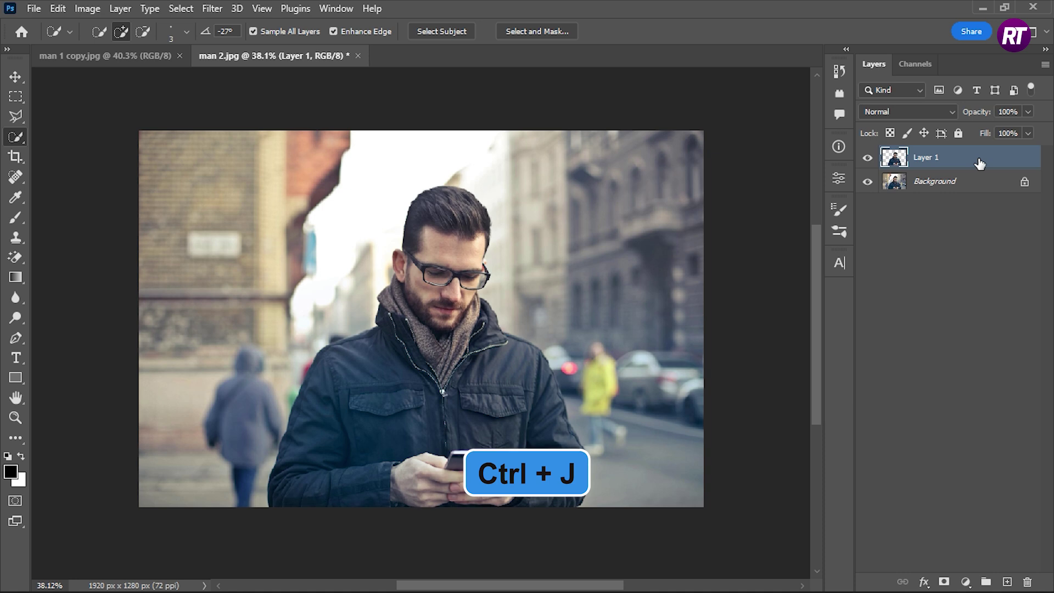
# Step: Move the cut-out man from man 2.jpg into man 1 copy.jpg, aligning him with the photo's bottom edge
pyautogui.click(15, 76)
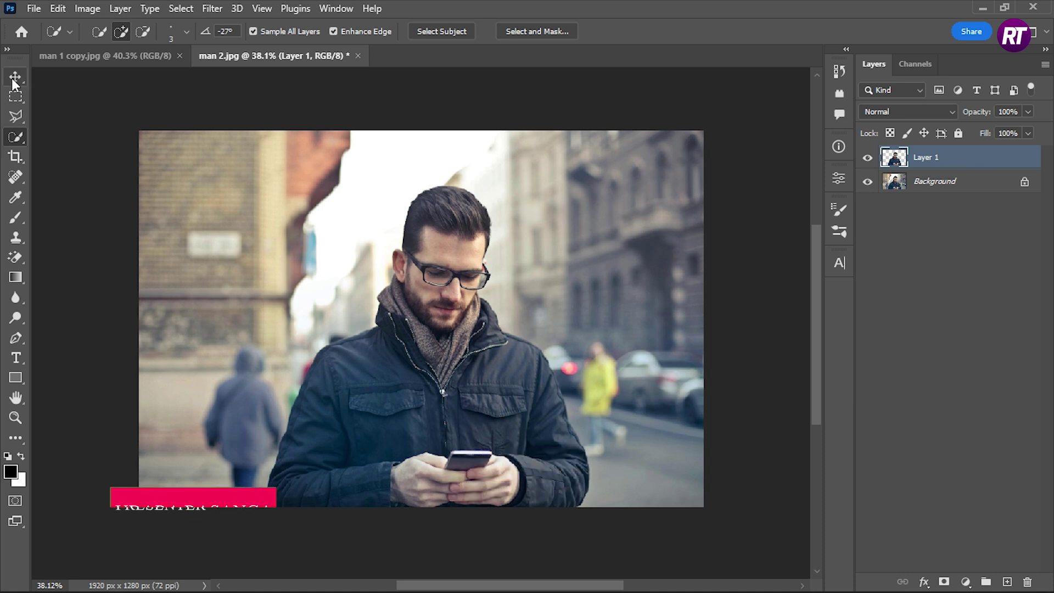
pyautogui.moveTo(416, 346); pyautogui.dragTo(145, 70)
pyautogui.moveTo(393, 313); pyautogui.dragTo(391, 350)
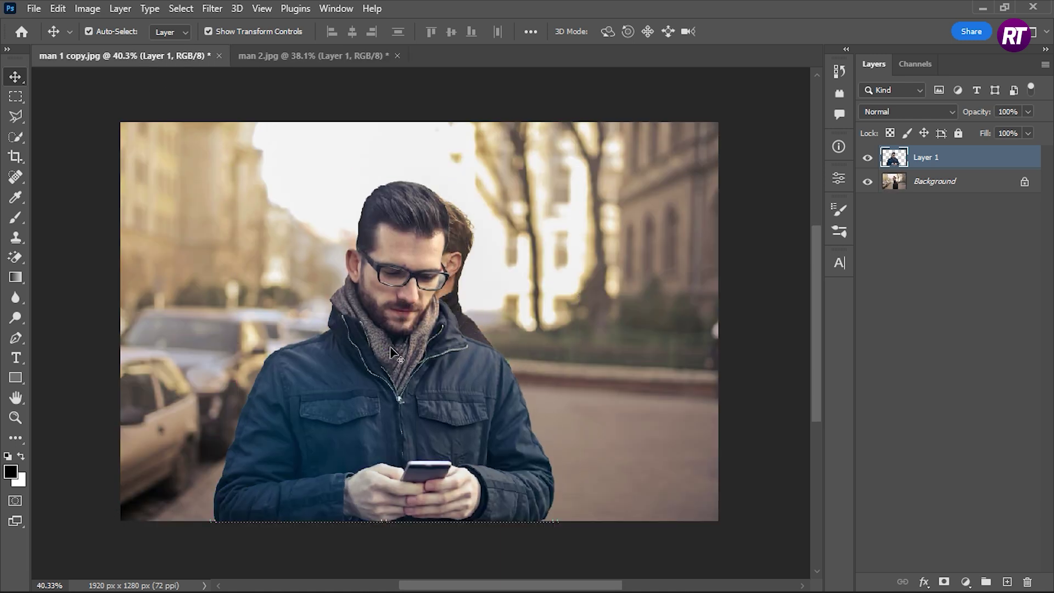
# Step: Hide Layer 1 and select the man in the Background photo with Select Subject
pyautogui.click(951, 189)
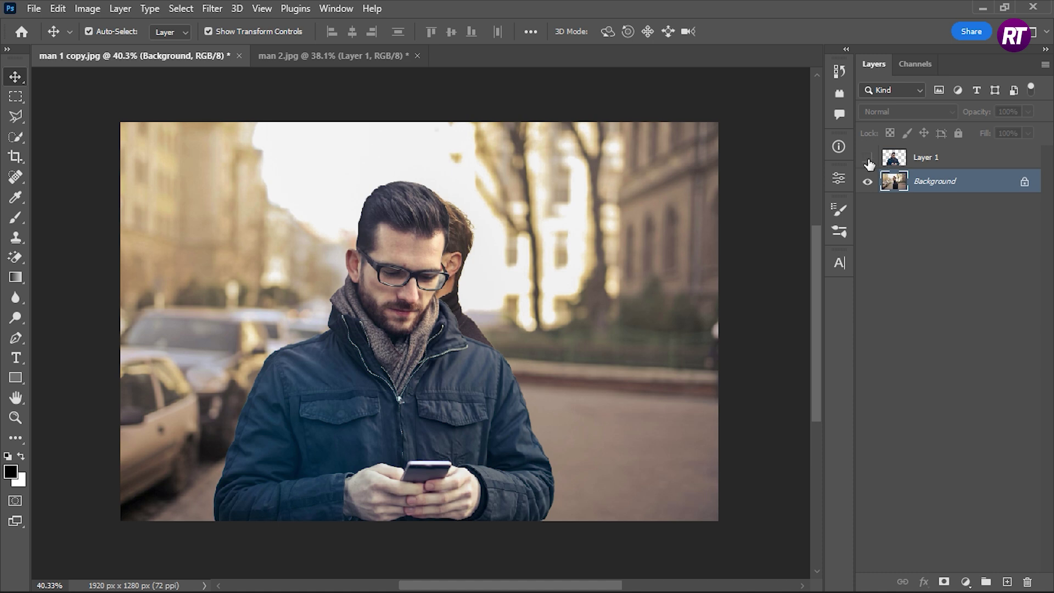
pyautogui.click(868, 159)
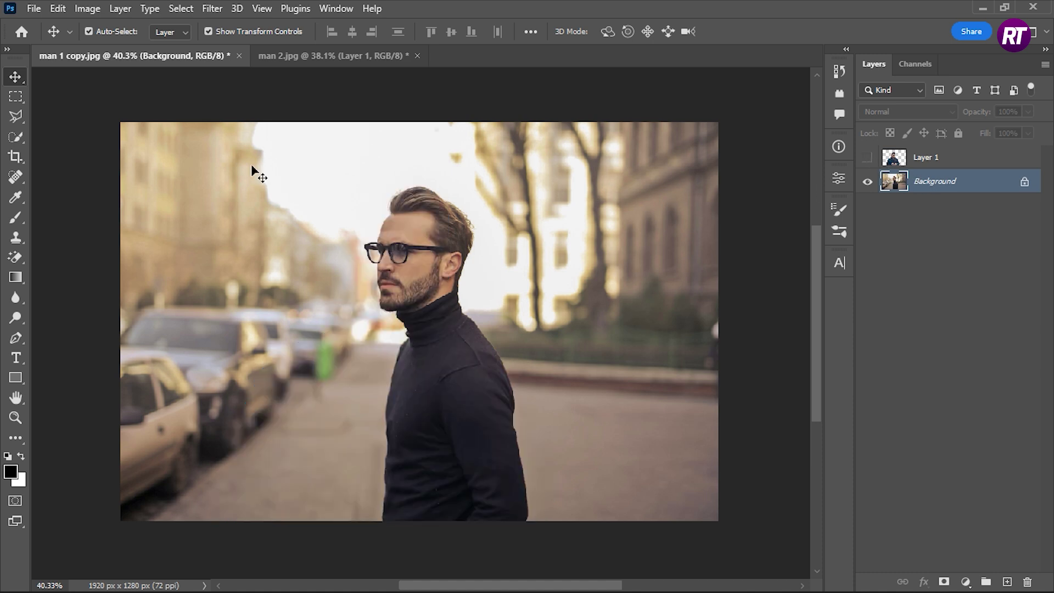
pyautogui.click(23, 138)
pyautogui.click(443, 31)
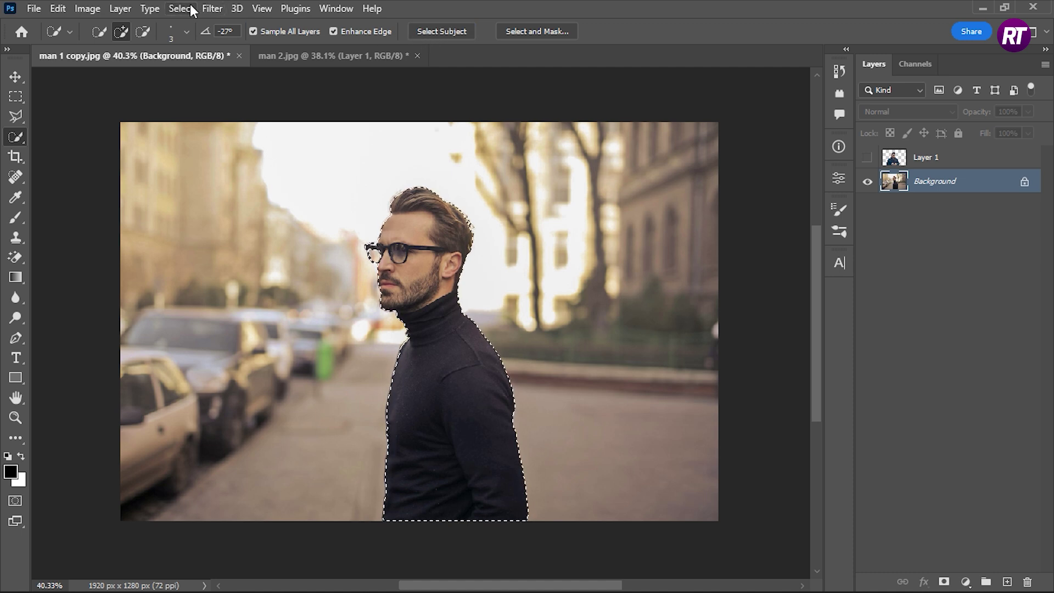
# Step: Expand the selection around the man by 20 pixels
pyautogui.click(190, 5)
pyautogui.moveTo(261, 243)
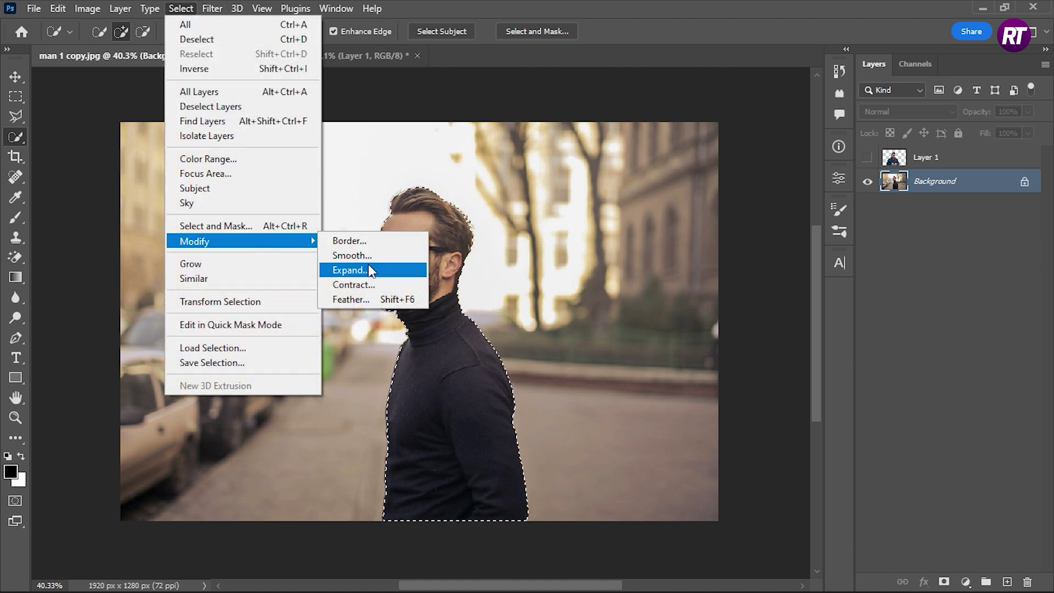
pyautogui.click(371, 270)
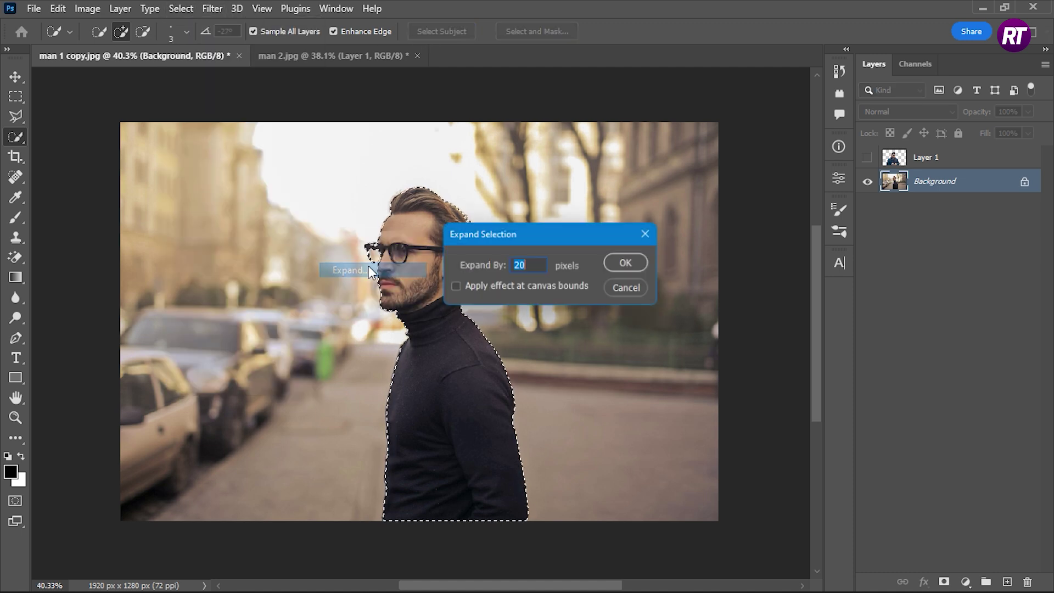
pyautogui.click(647, 264)
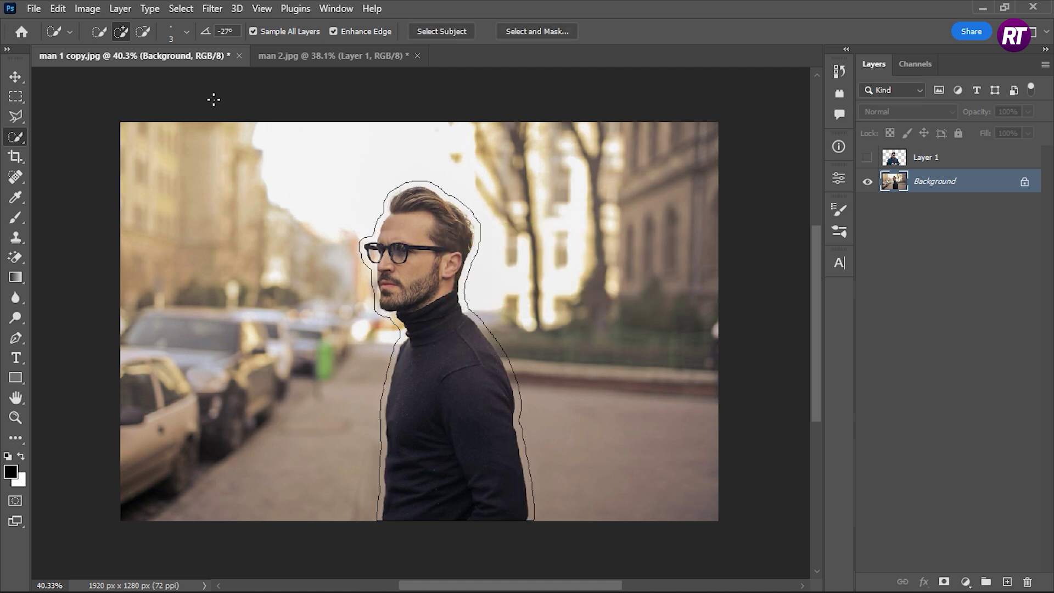
# Step: Remove the selected man from the Background with a Content-Aware fill, and clear the selection
pyautogui.click(52, 9)
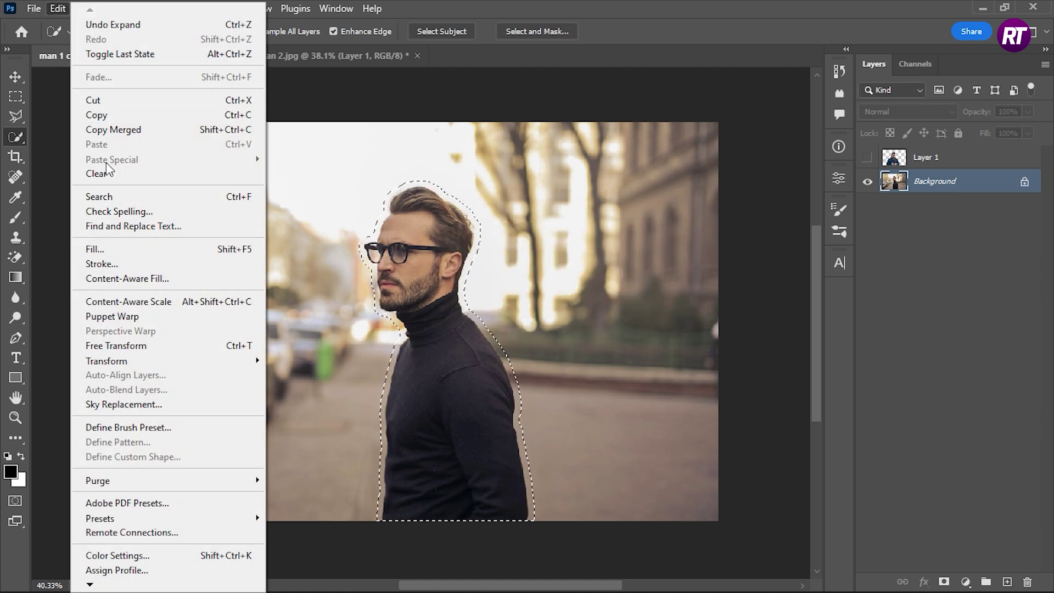
pyautogui.click(148, 249)
pyautogui.click(533, 220)
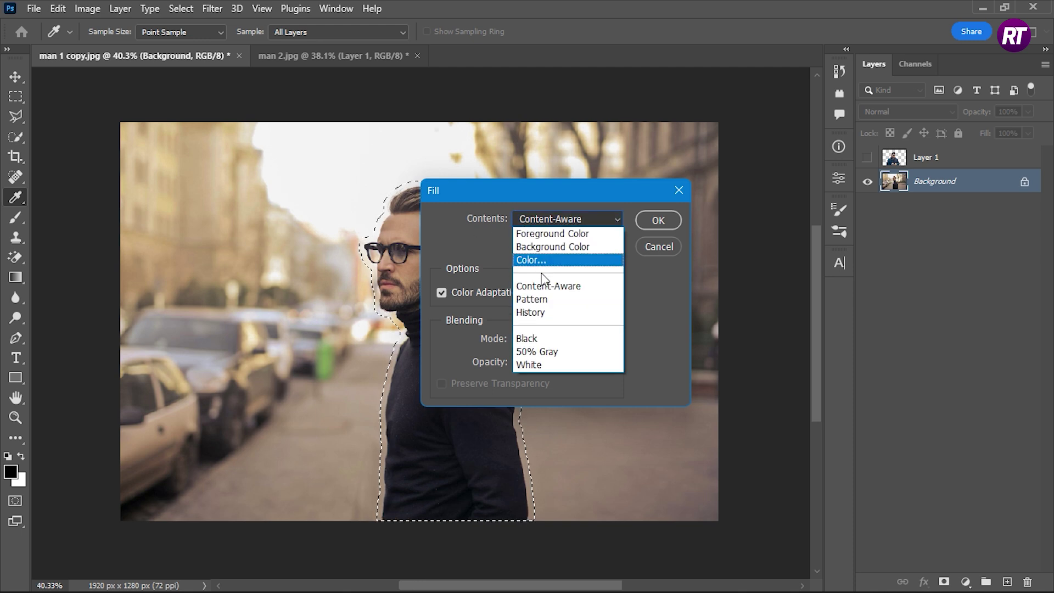
pyautogui.click(548, 288)
pyautogui.click(661, 222)
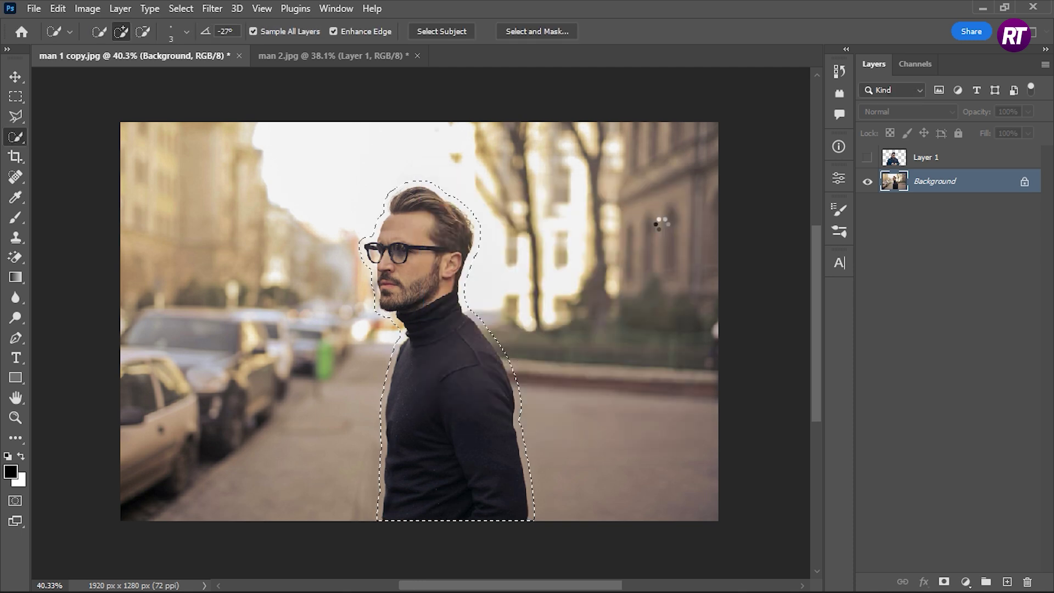
pyautogui.hotkey('ctrl', 'd')
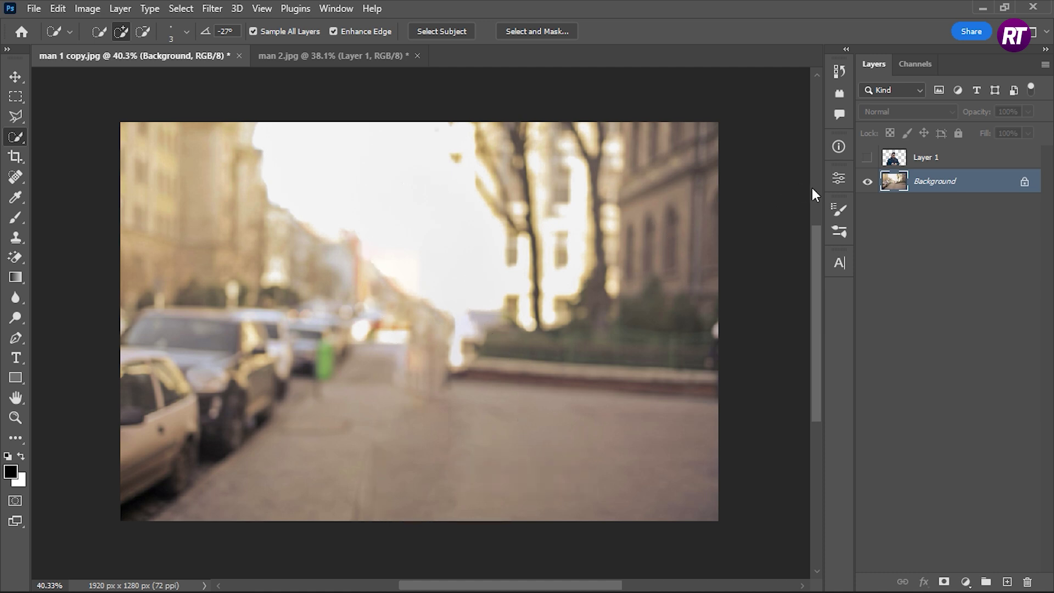
# Step: Show Layer 1, scale the man to about 107.6%, and center him horizontally against the photo's bottom edge
pyautogui.click(866, 158)
pyautogui.click(939, 159)
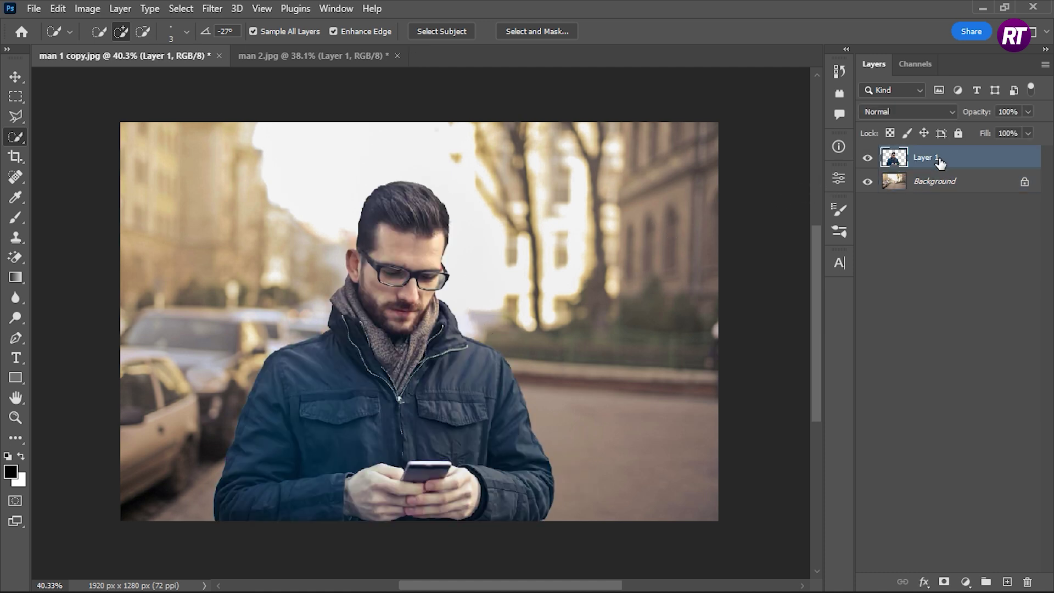
pyautogui.click(15, 76)
pyautogui.moveTo(390, 413); pyautogui.dragTo(432, 413)
pyautogui.moveTo(426, 177); pyautogui.dragTo(425, 150)
pyautogui.moveTo(508, 409)
pyautogui.mouseDown()
pyautogui.moveTo(497, 408)
pyautogui.moveTo(506, 407)
pyautogui.mouseUp()
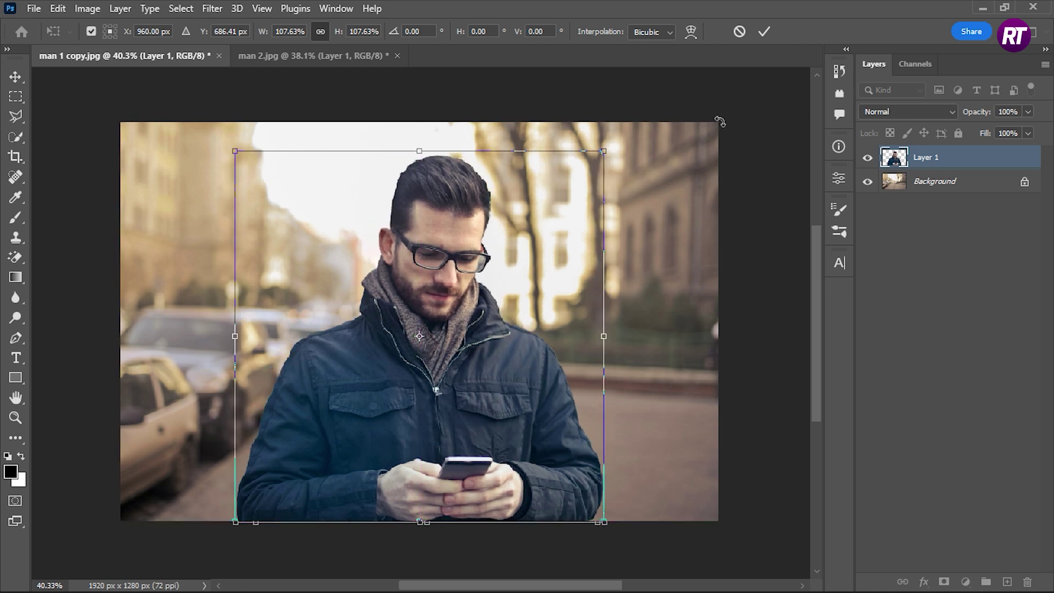
pyautogui.click(763, 31)
pyautogui.click(765, 200)
pyautogui.hotkey('ctrl', '-')
pyautogui.hotkey('ctrl', '+')
# Step: Add a Solid Color fill layer in #808080 above Layer 1 and set its blend mode to Hue
pyautogui.click(961, 165)
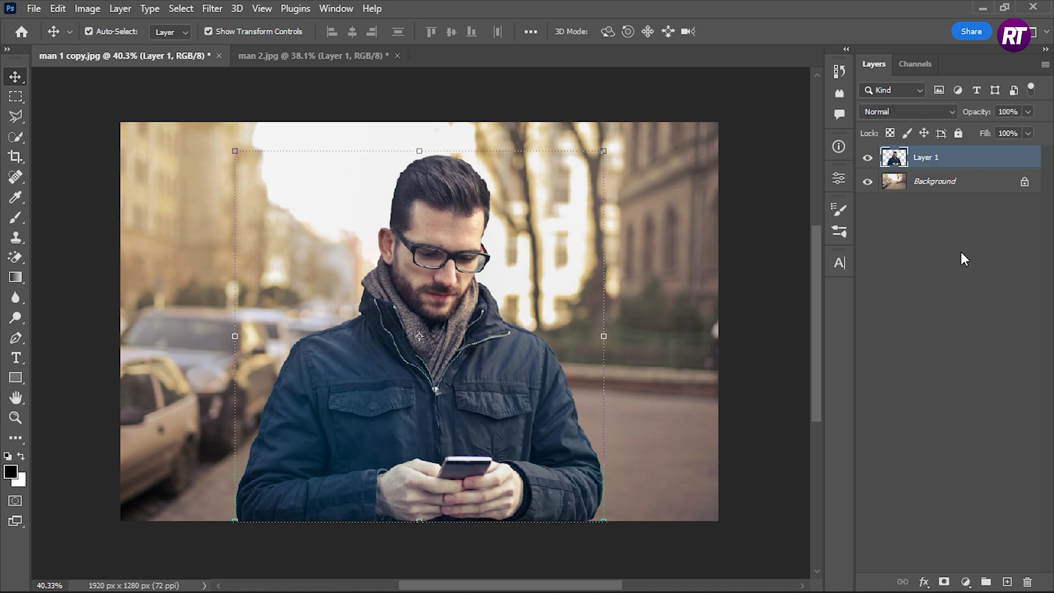
pyautogui.click(965, 581)
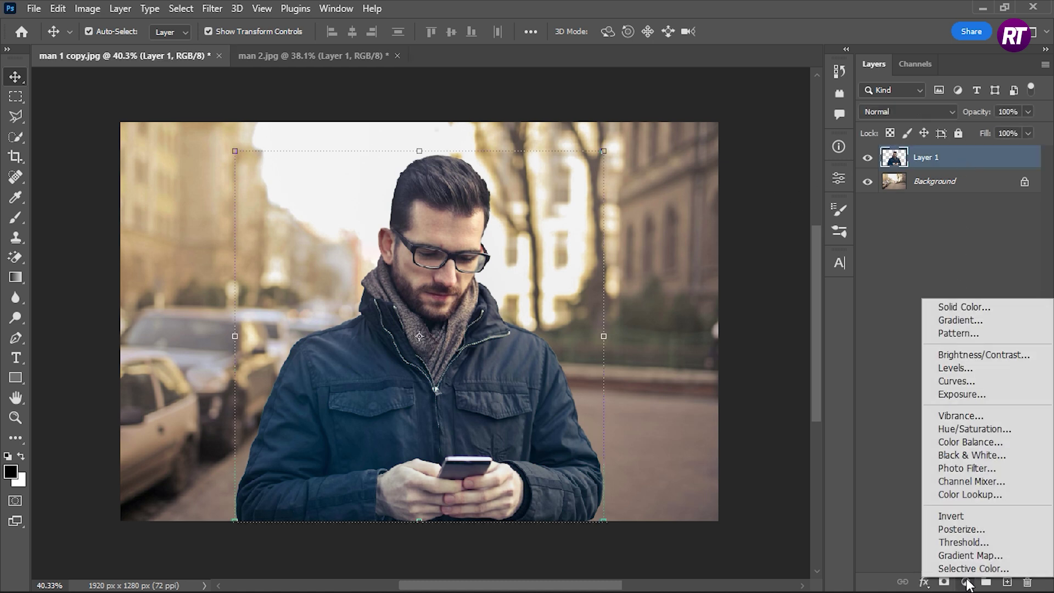
pyautogui.click(973, 309)
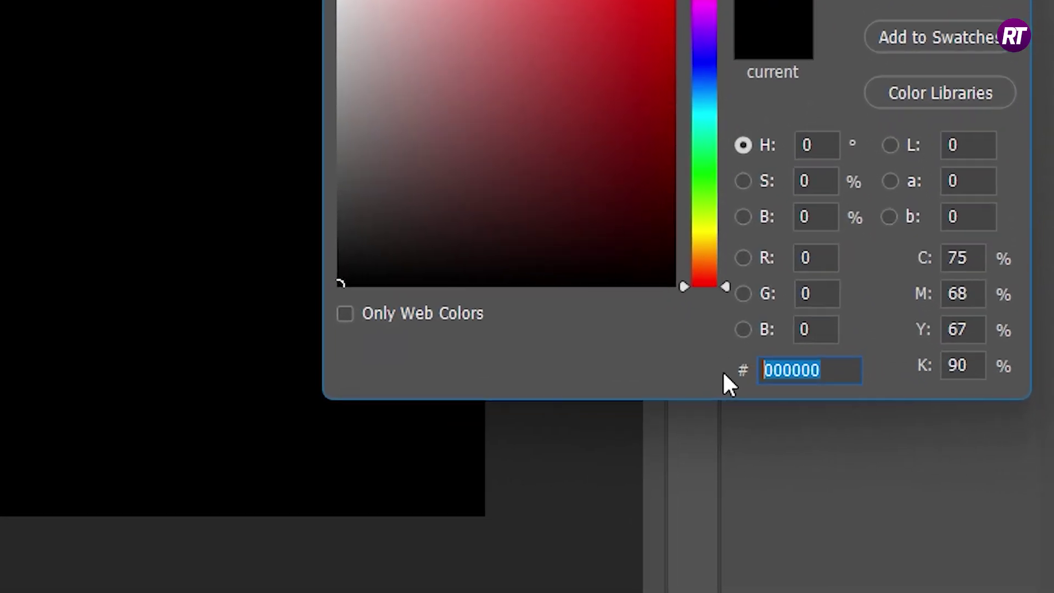
pyautogui.write('8080')
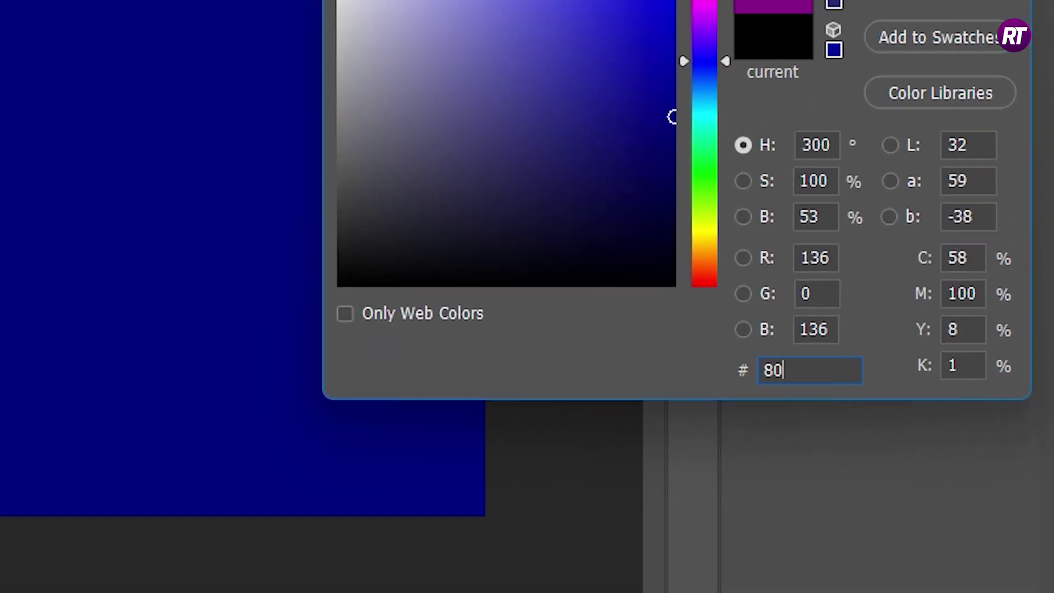
pyautogui.write('80')
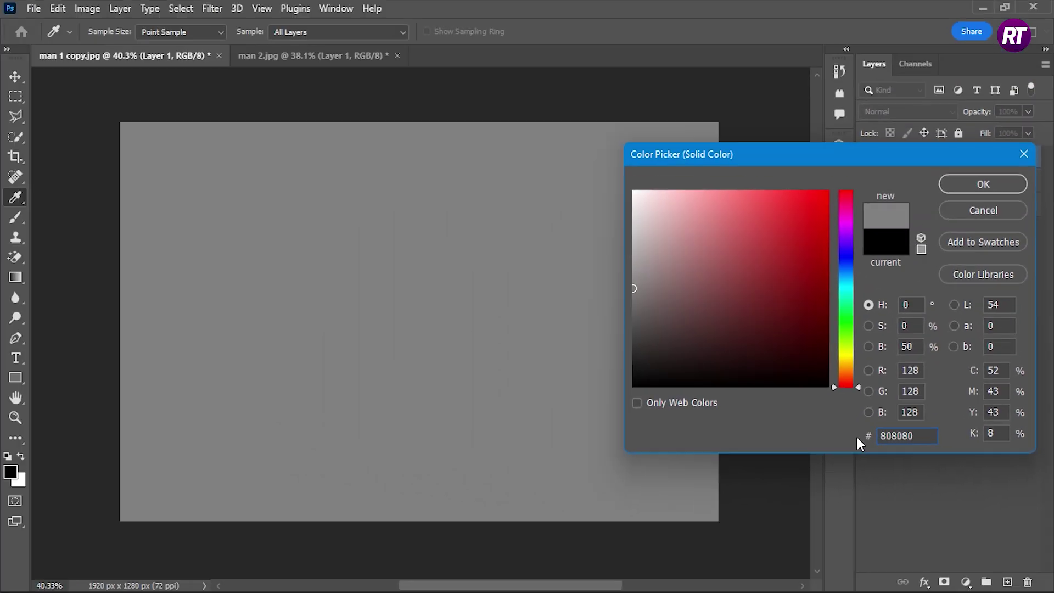
pyautogui.click(967, 187)
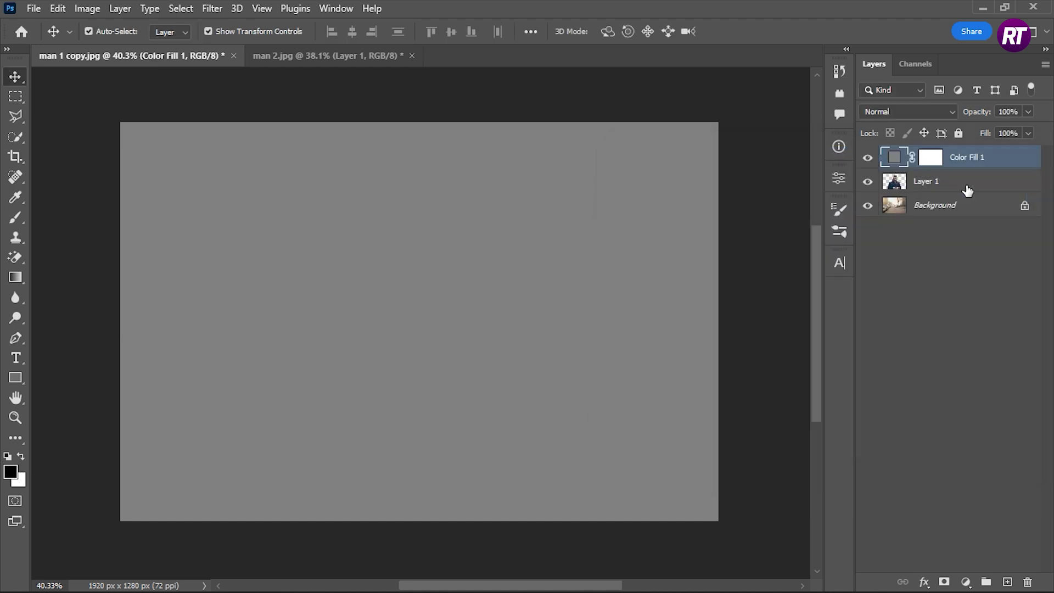
pyautogui.click(901, 112)
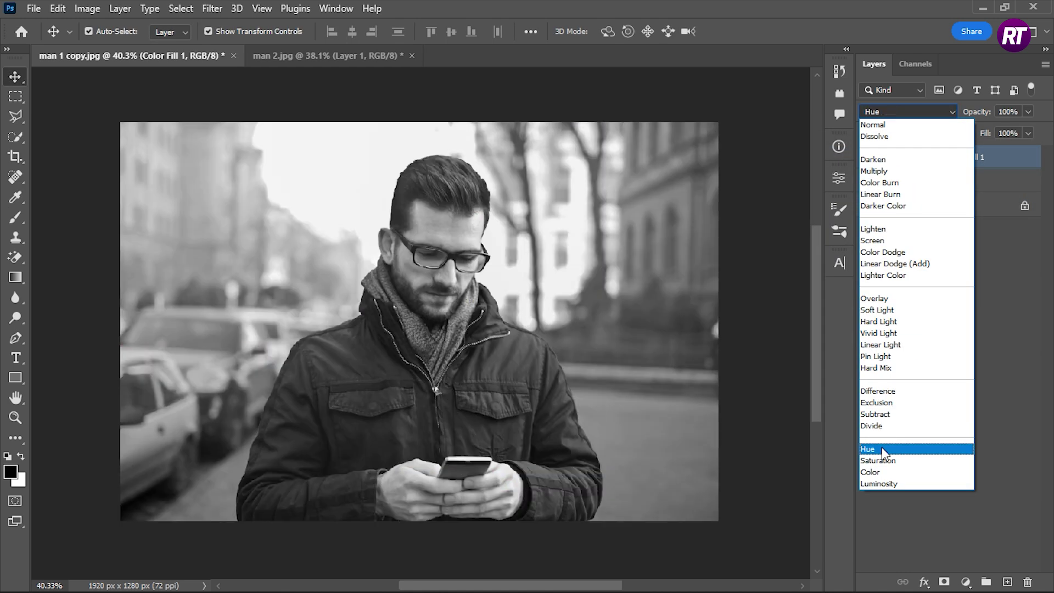
pyautogui.click(884, 450)
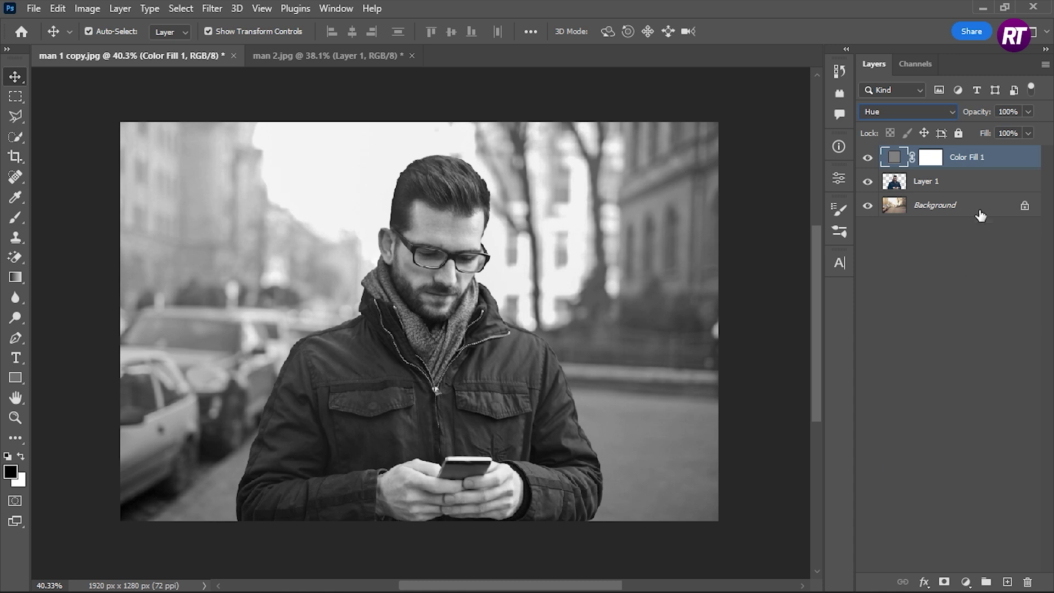
# Step: Add a Curves adjustment directly above Layer 1 and clip it to that layer
pyautogui.click(978, 189)
pyautogui.click(966, 581)
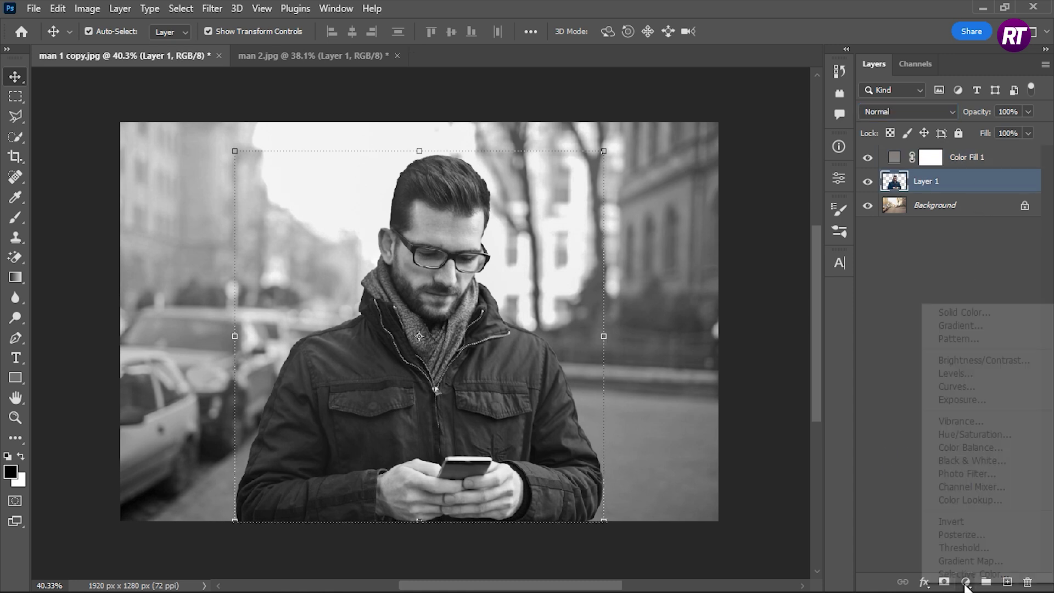
pyautogui.click(956, 387)
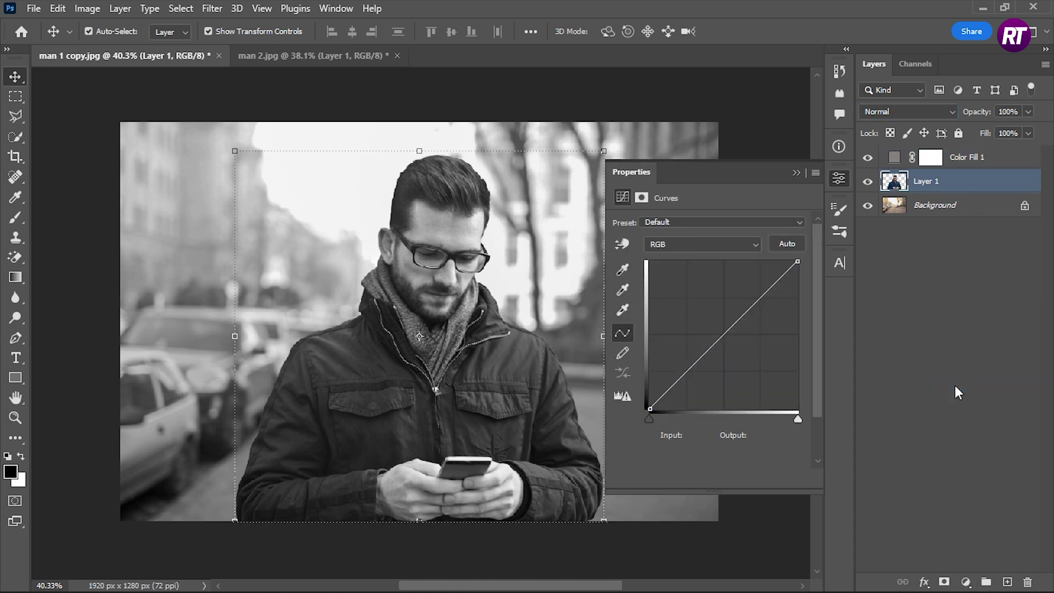
pyautogui.click(456, 332)
pyautogui.scroll(-3, 450, 334)
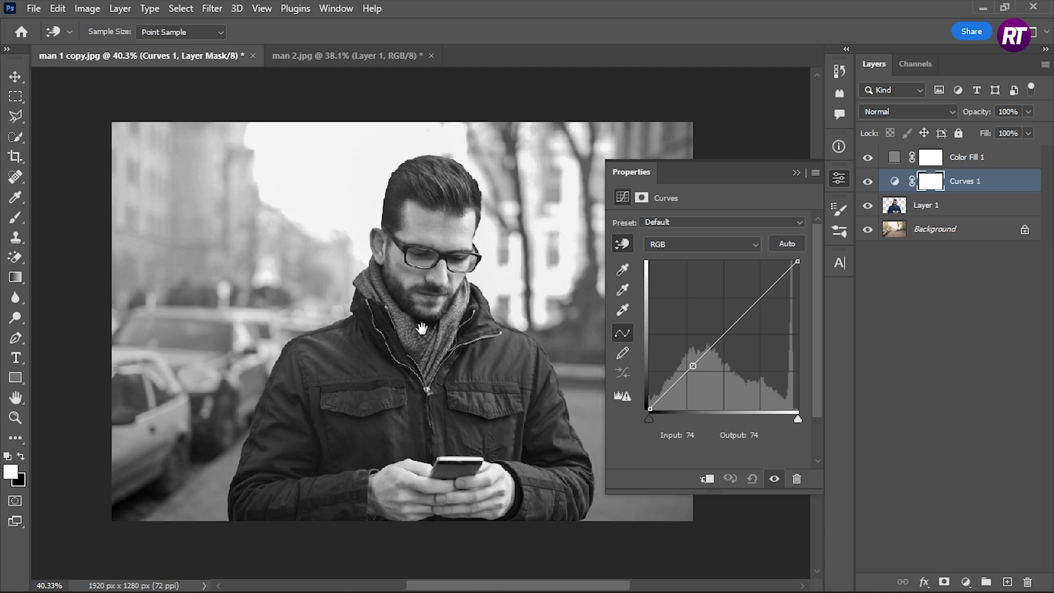
pyautogui.scroll(-1, 393, 317)
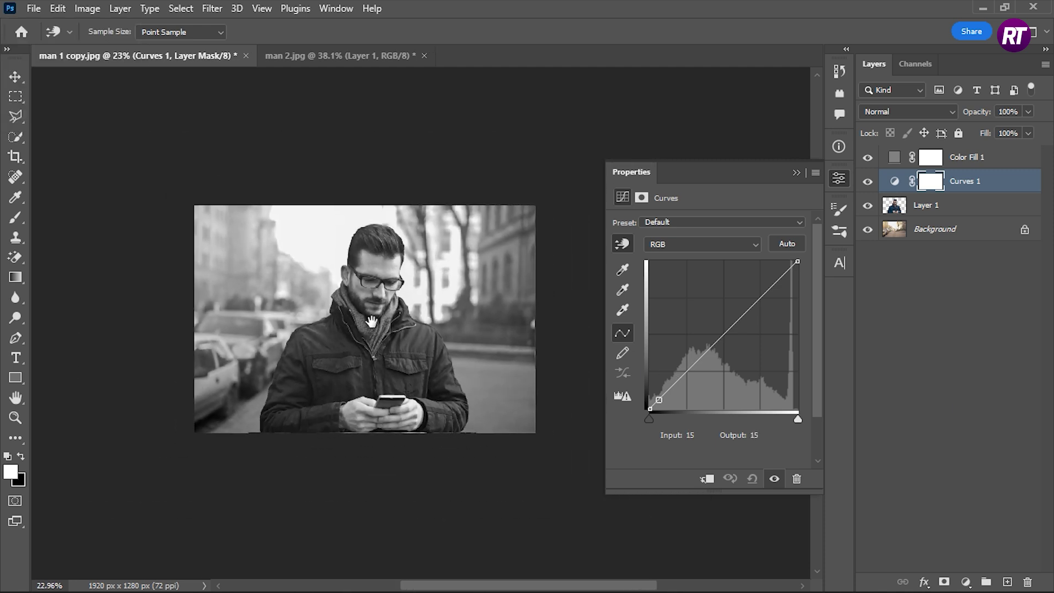
pyautogui.moveTo(379, 321); pyautogui.dragTo(357, 318)
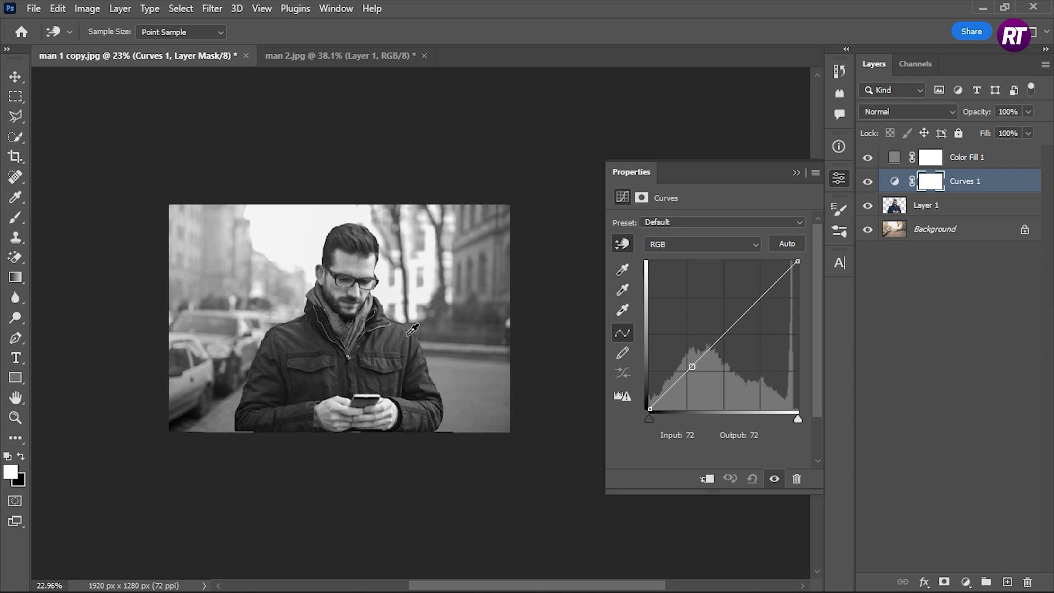
pyautogui.click(684, 372)
pyautogui.click(706, 479)
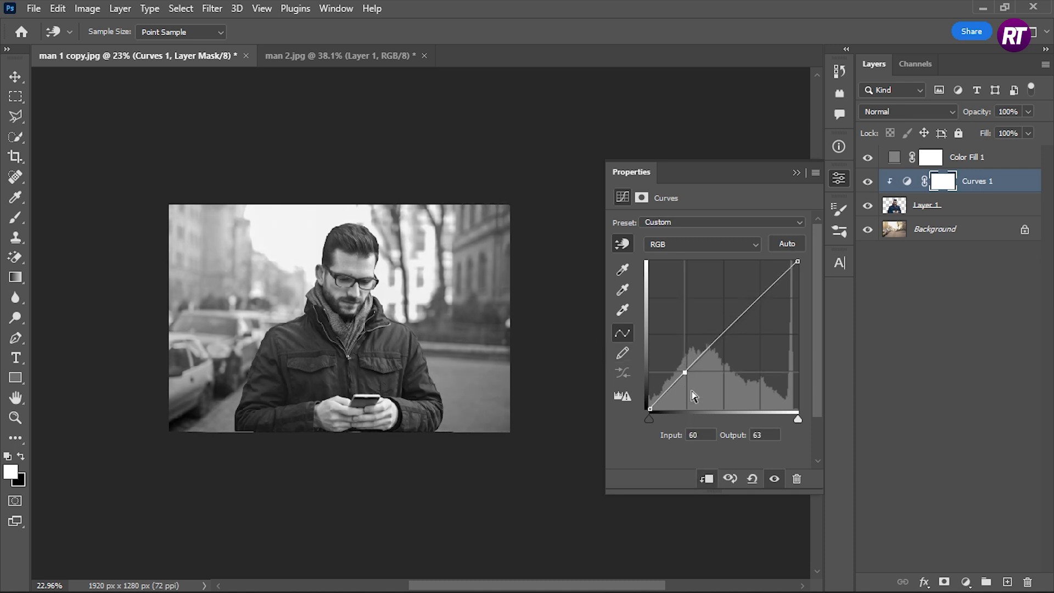
# Step: Shape the RGB curve with a shadow point at input 57, output 55, a midtone point at 114, 117, and a slightly lowered highlight point
pyautogui.moveTo(686, 376); pyautogui.dragTo(687, 380)
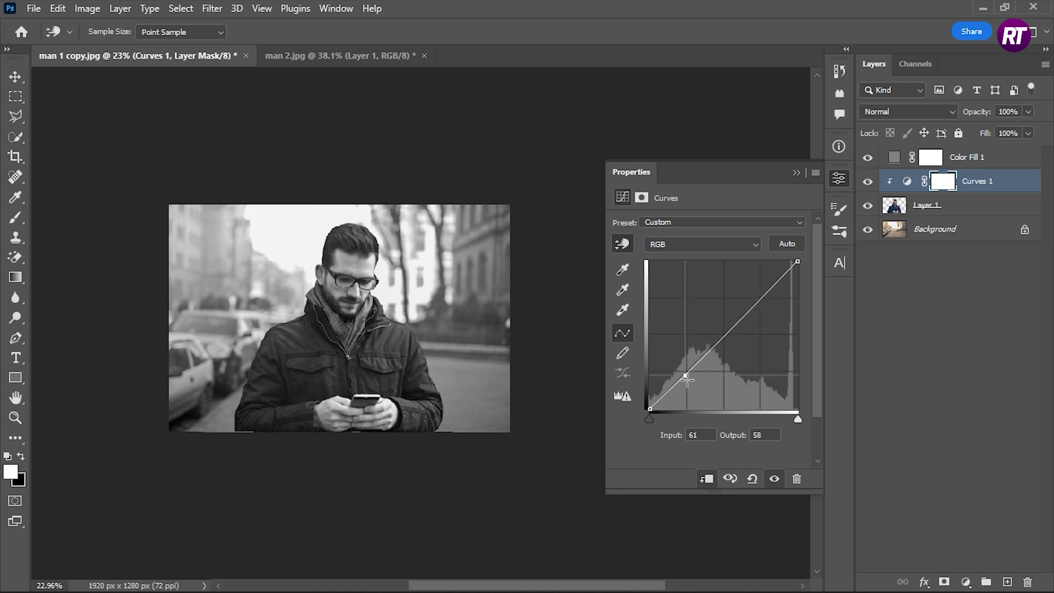
pyautogui.moveTo(721, 333)
pyautogui.mouseDown()
pyautogui.moveTo(719, 350)
pyautogui.moveTo(715, 340)
pyautogui.mouseUp()
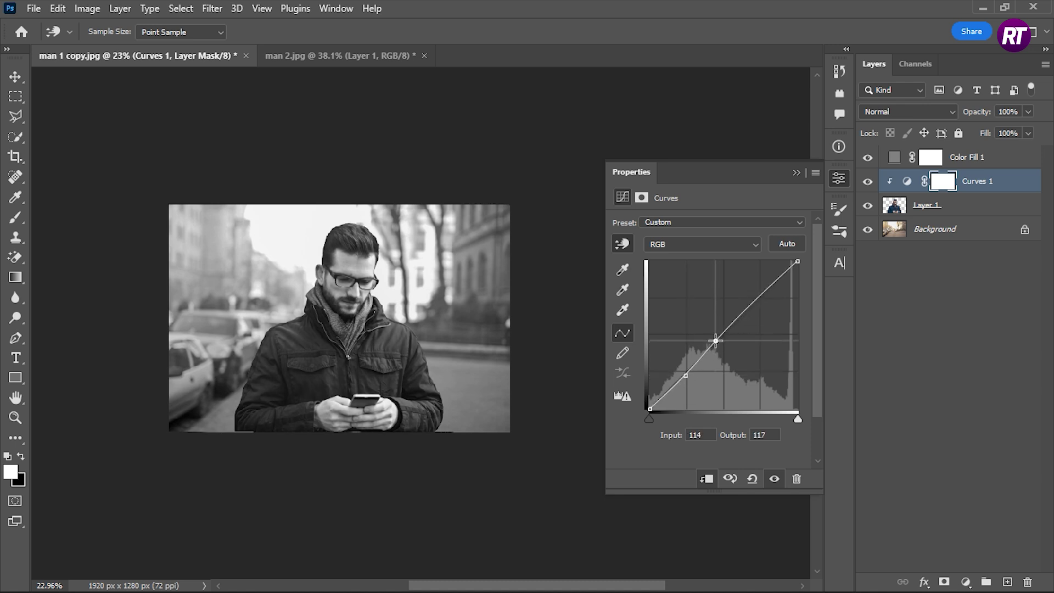
pyautogui.moveTo(761, 298); pyautogui.dragTo(763, 306)
pyautogui.moveTo(688, 376); pyautogui.dragTo(685, 377)
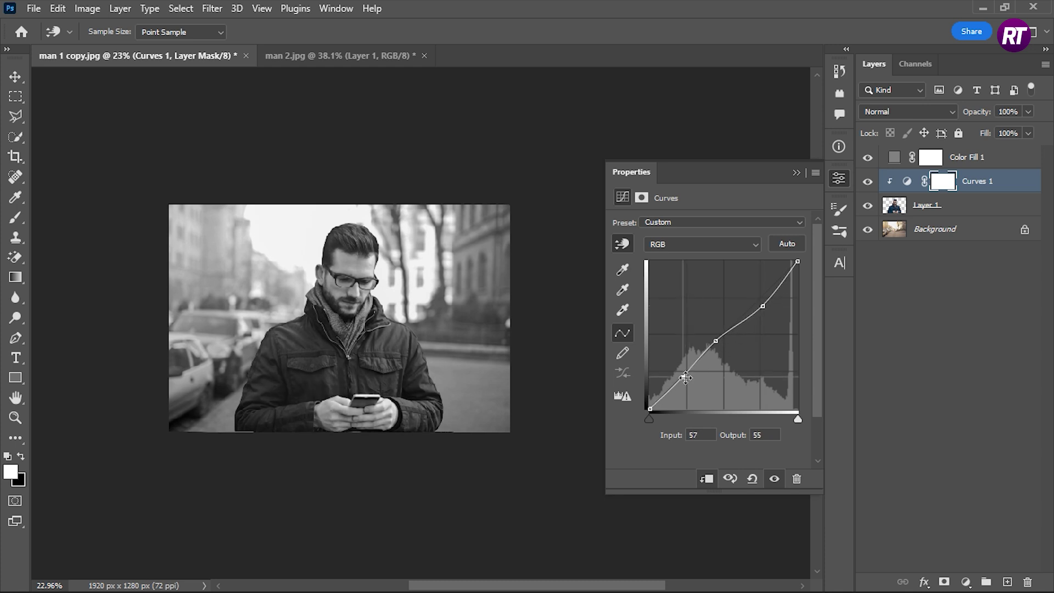
pyautogui.click(795, 173)
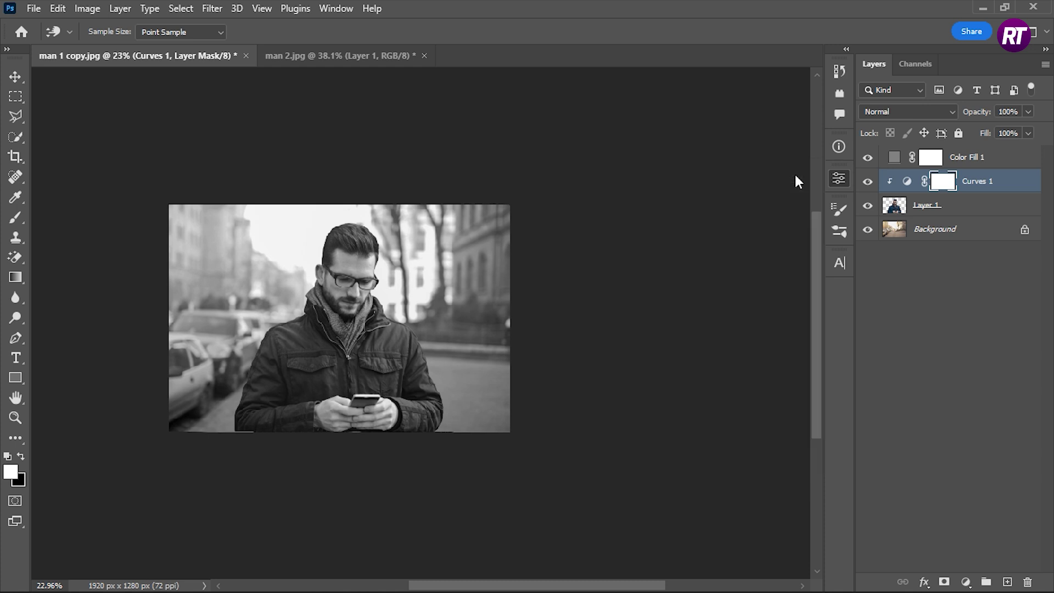
# Step: Delete the gray Color Fill layer above the Curves adjustment
pyautogui.click(962, 158)
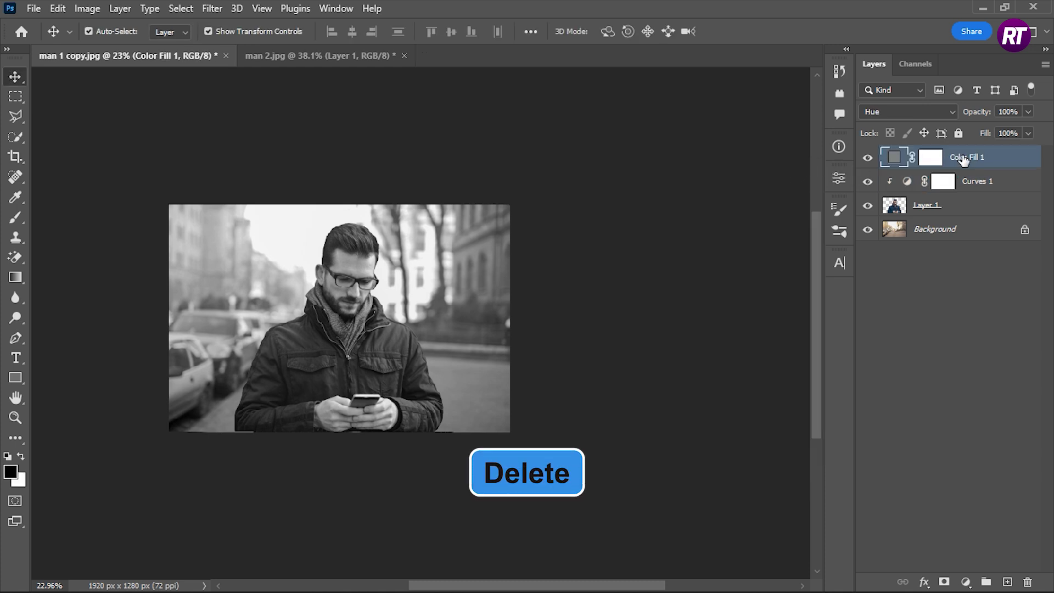
pyautogui.press('Delete')
pyautogui.moveTo(372, 298); pyautogui.dragTo(399, 302)
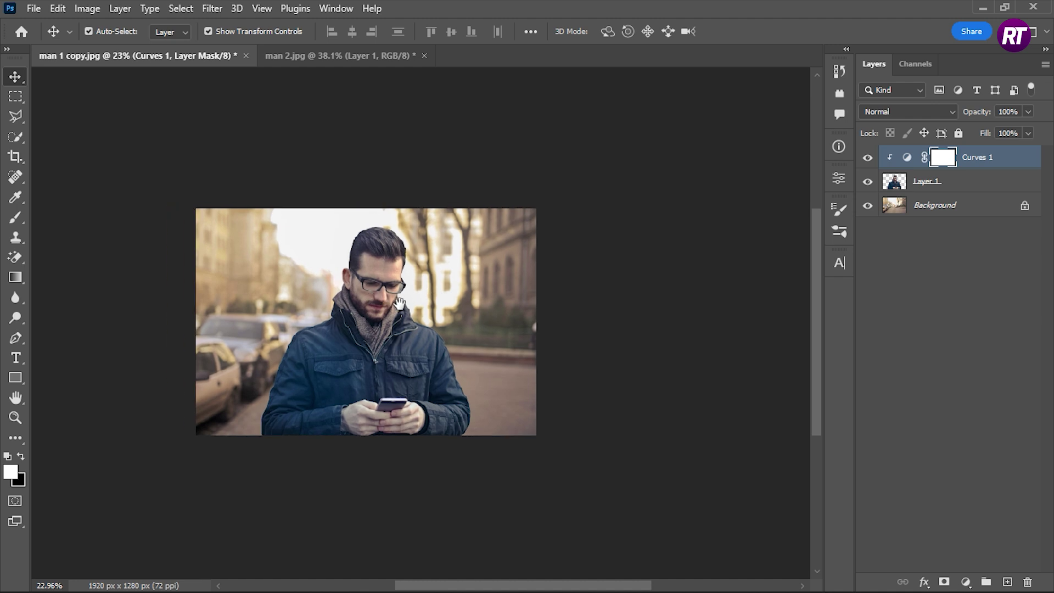
pyautogui.scroll(5, 399, 303)
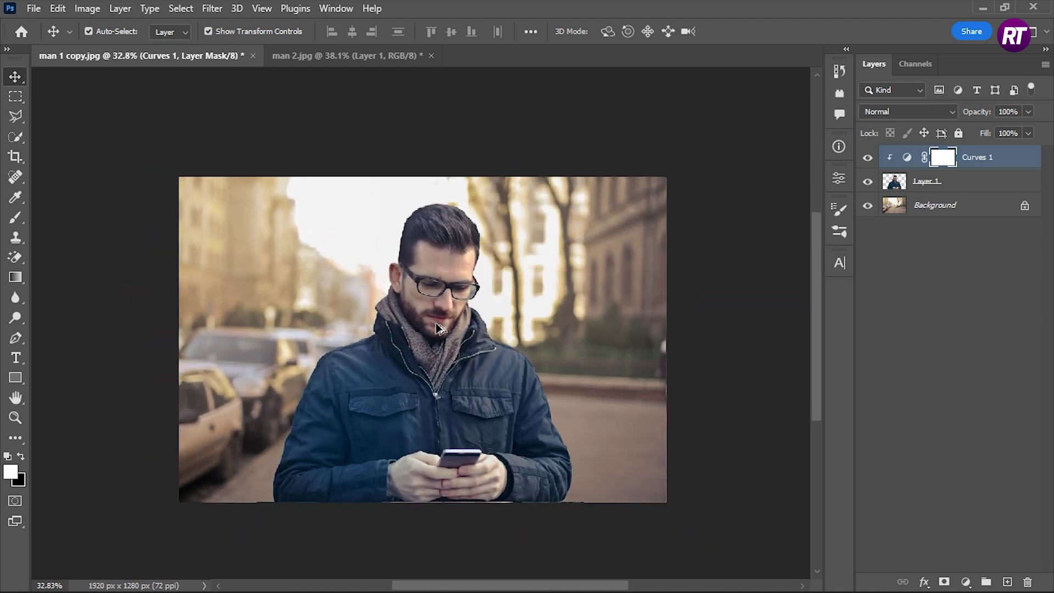
# Step: Add a second Curves adjustment above Curves 1, clipped to Layer 1, with its Red channel highlight point at input 241, output 255
pyautogui.scroll(1, 439, 328)
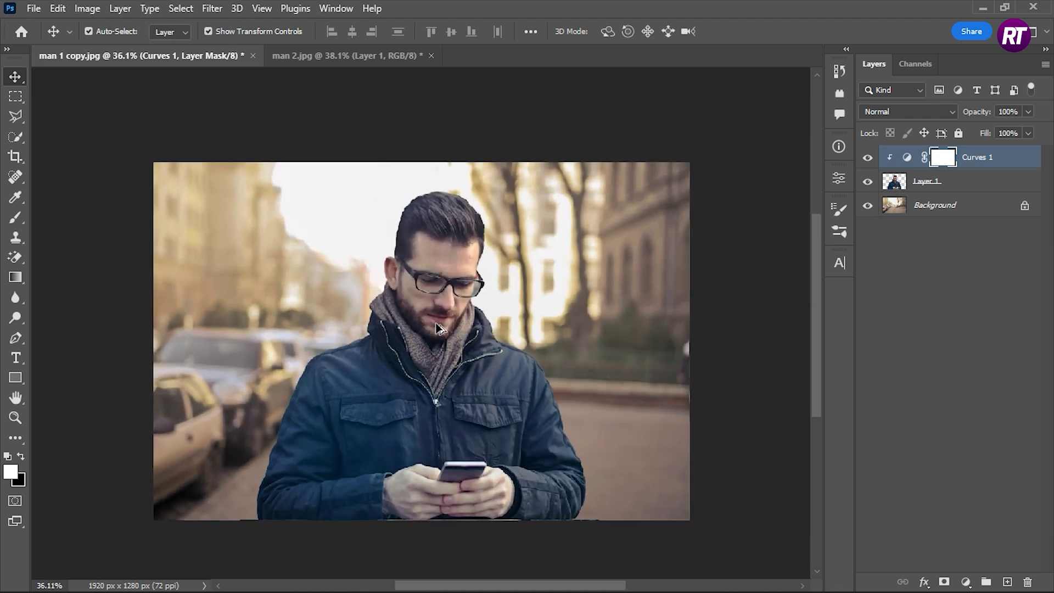
pyautogui.click(986, 156)
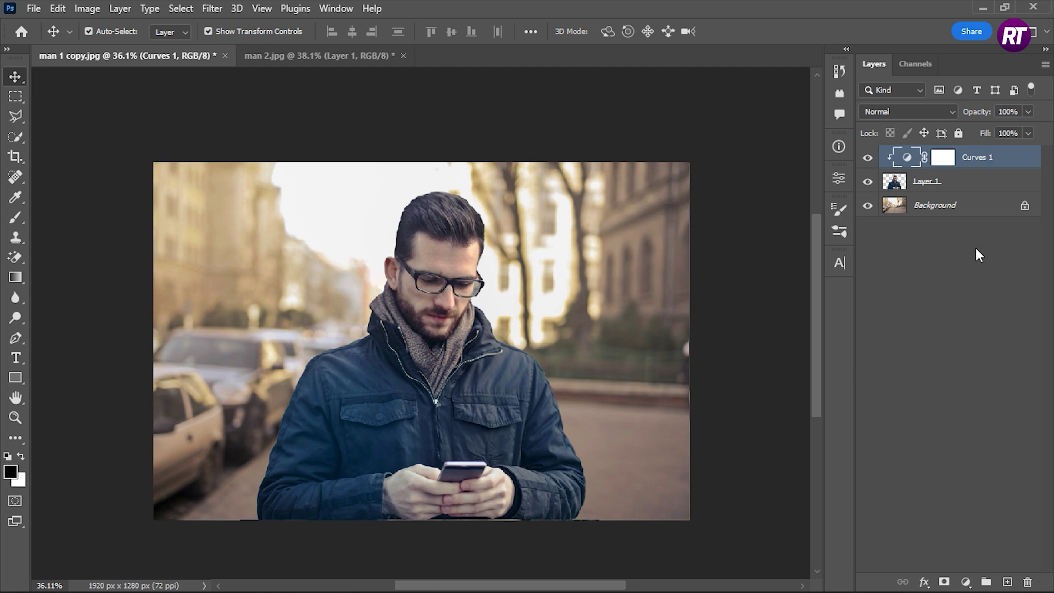
pyautogui.click(966, 582)
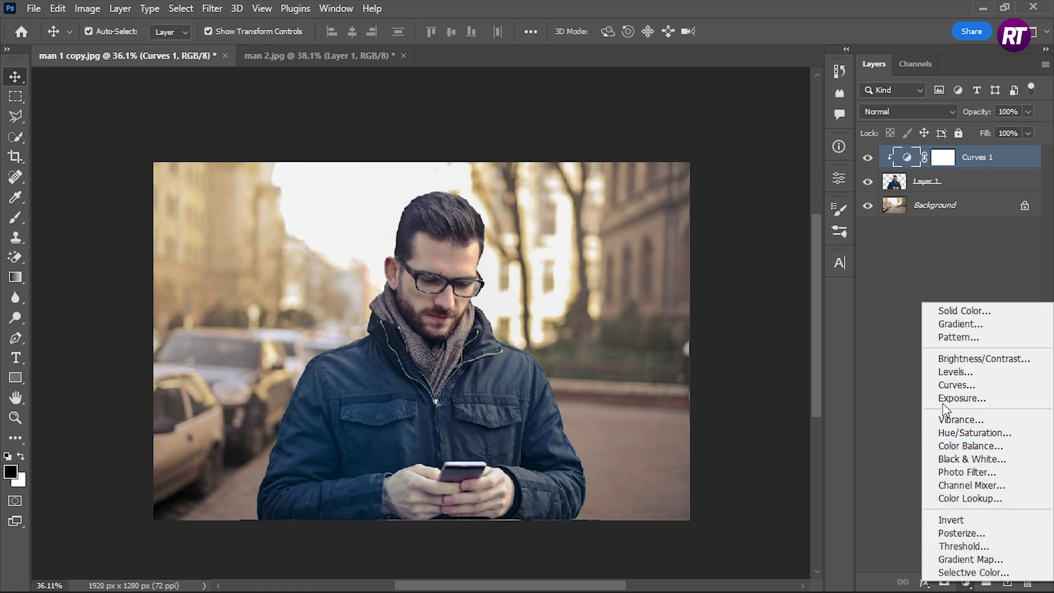
pyautogui.click(945, 387)
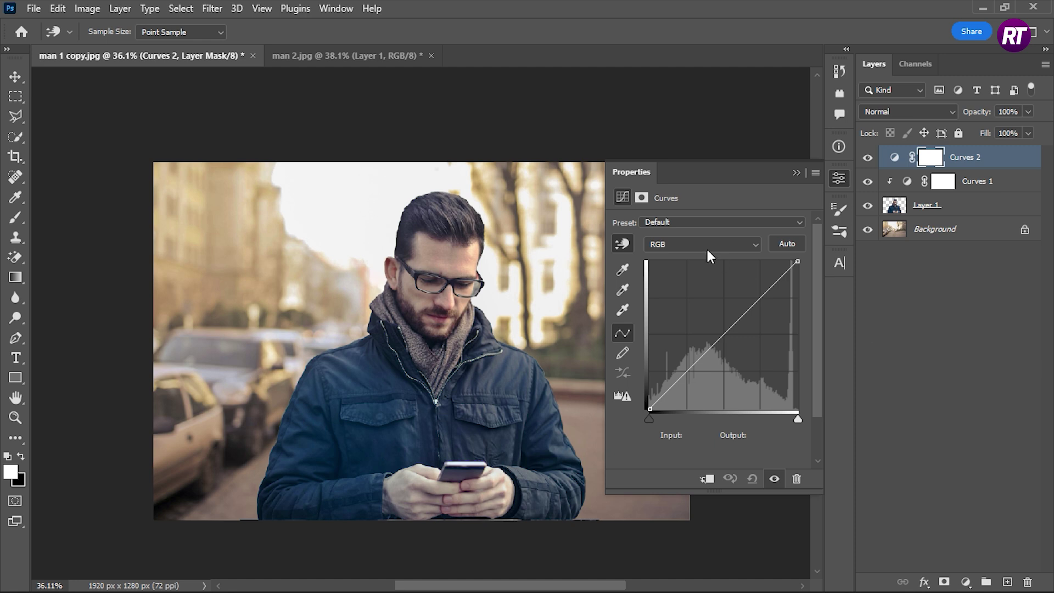
pyautogui.click(706, 246)
pyautogui.click(752, 267)
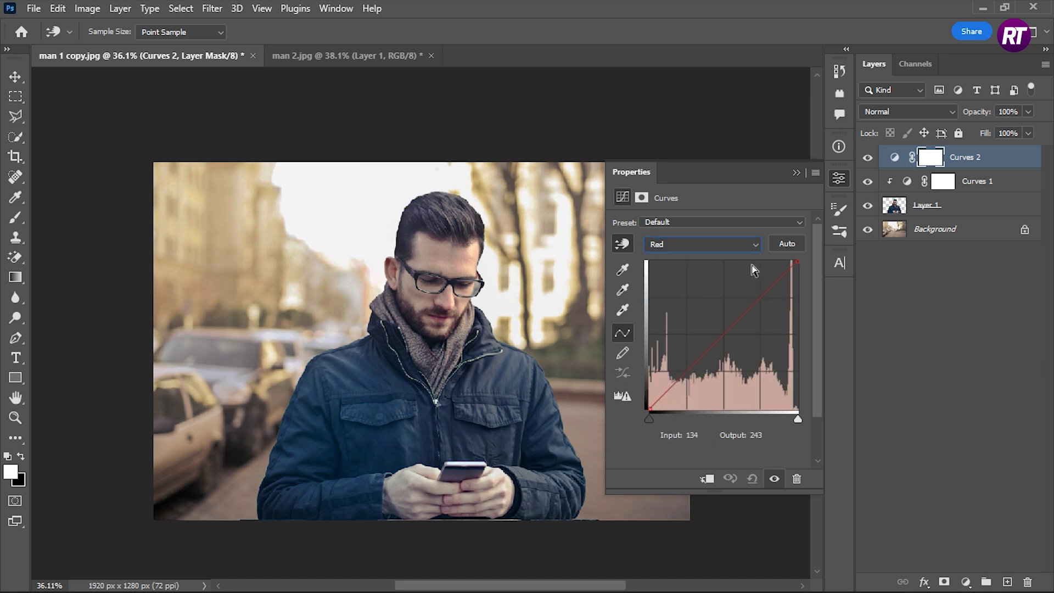
pyautogui.moveTo(801, 262); pyautogui.dragTo(791, 245)
pyautogui.click(707, 478)
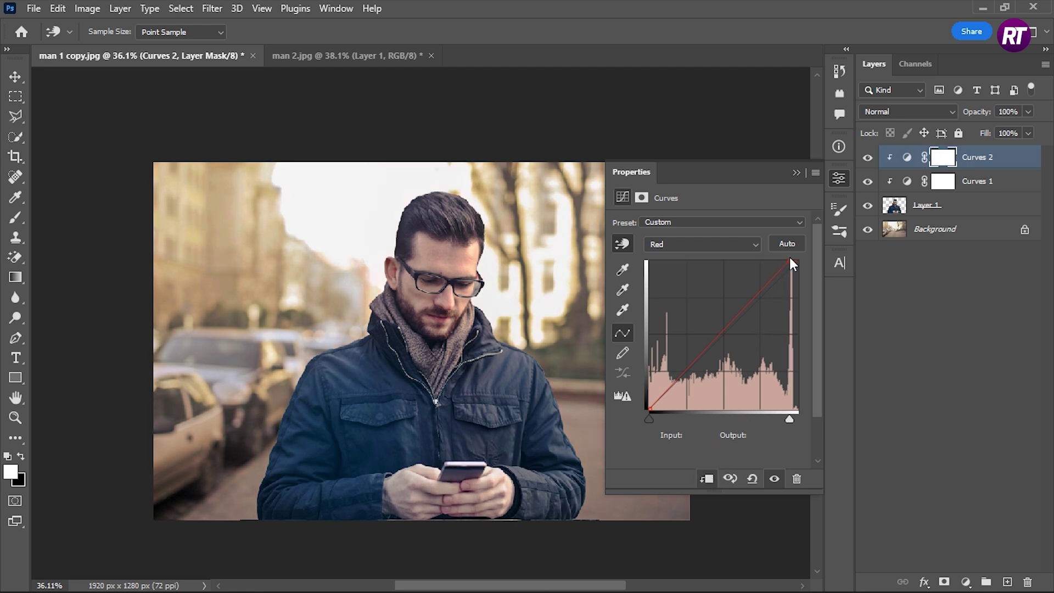
pyautogui.moveTo(789, 259); pyautogui.dragTo(792, 259)
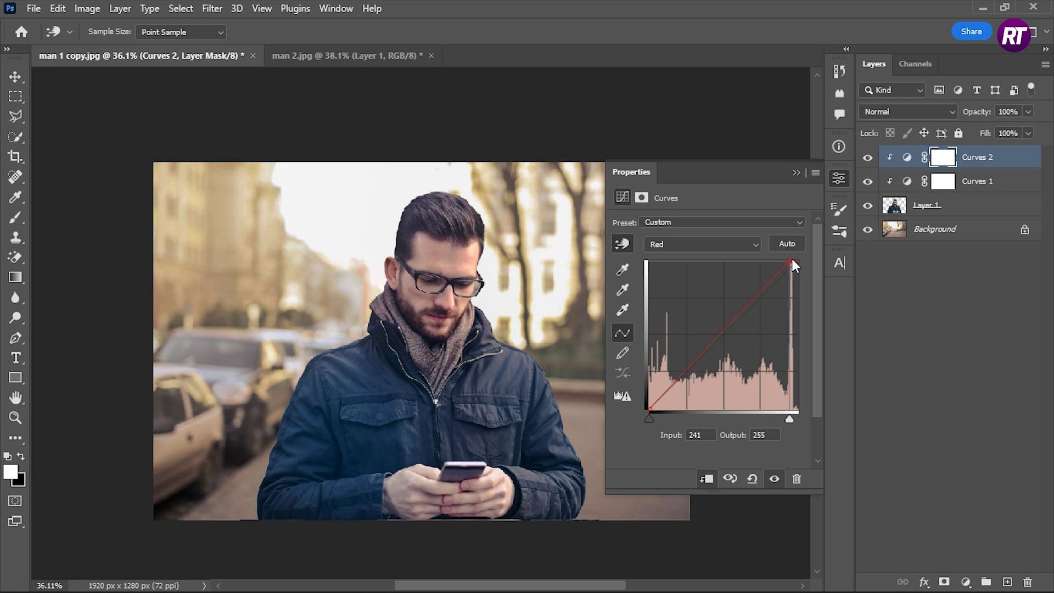
# Step: In Curves 2, set the Green channel highlight point to input 250, output 255 and the Blue channel highlight point to input 255, output 240
pyautogui.click(703, 241)
pyautogui.click(698, 280)
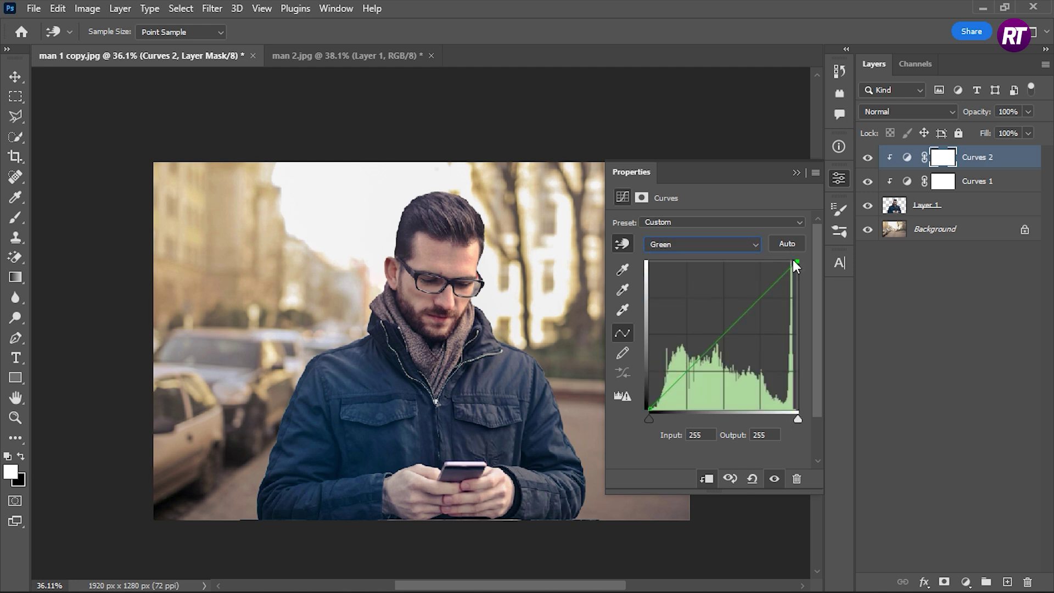
pyautogui.moveTo(797, 260)
pyautogui.mouseDown()
pyautogui.moveTo(784, 246)
pyautogui.moveTo(809, 250)
pyautogui.moveTo(821, 271)
pyautogui.moveTo(795, 252)
pyautogui.mouseUp()
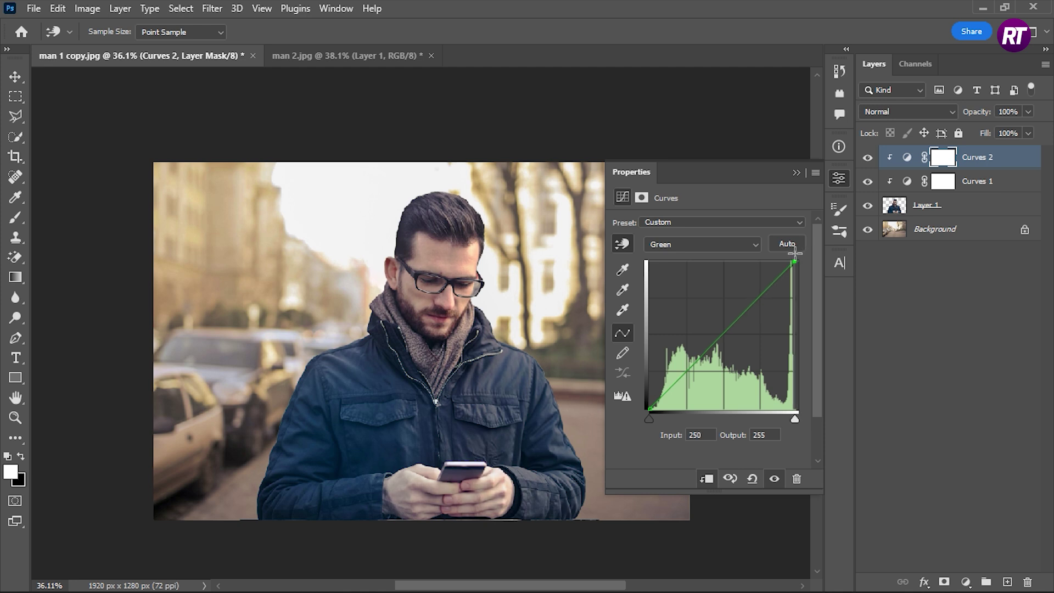
pyautogui.click(705, 241)
pyautogui.click(697, 288)
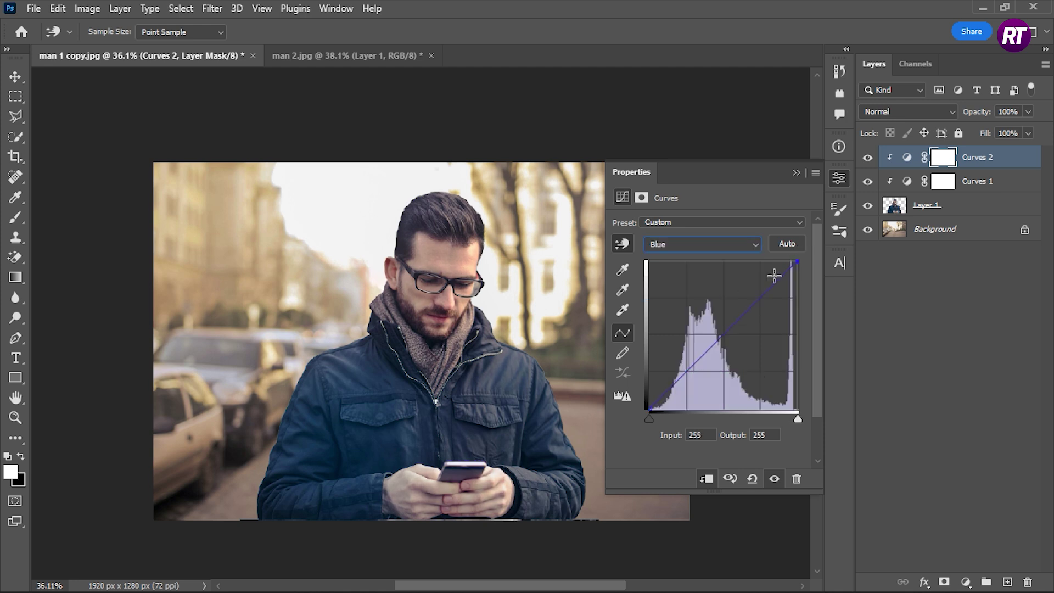
pyautogui.moveTo(798, 264)
pyautogui.mouseDown()
pyautogui.moveTo(807, 284)
pyautogui.moveTo(809, 272)
pyautogui.mouseUp()
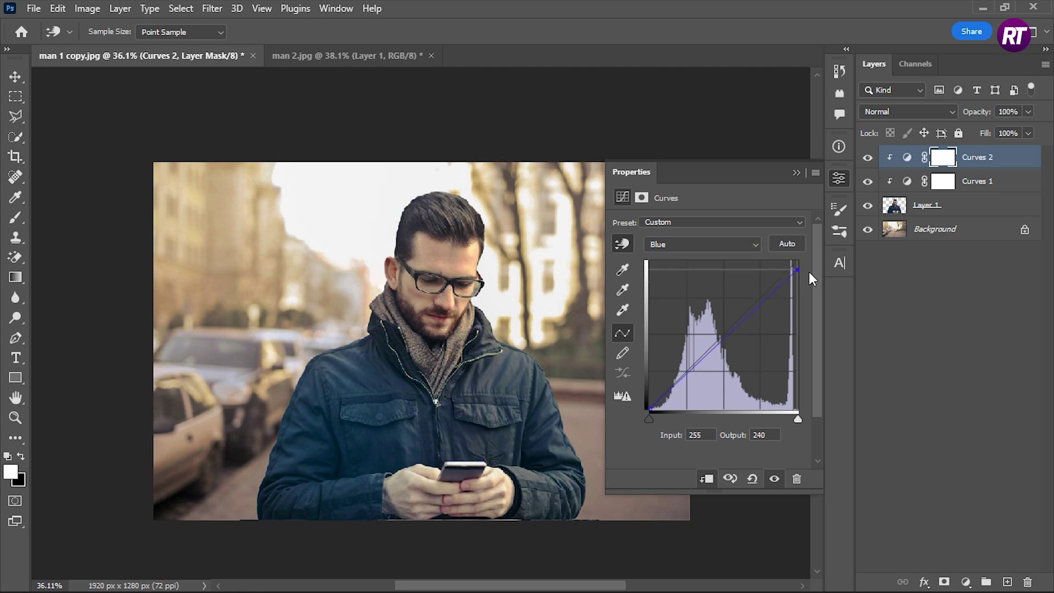
pyautogui.click(796, 172)
pyautogui.press('v')
# Step: Duplicate the Background layer and move the copy to the top of the layer stack
pyautogui.click(953, 233)
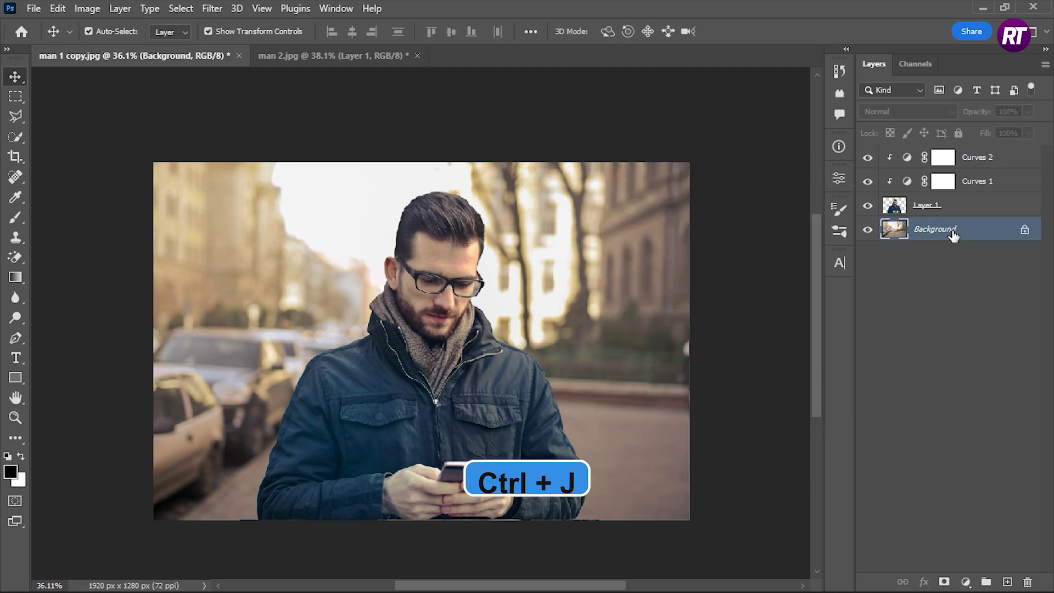
pyautogui.hotkey('ctrl', 'j')
pyautogui.moveTo(952, 235); pyautogui.dragTo(950, 158)
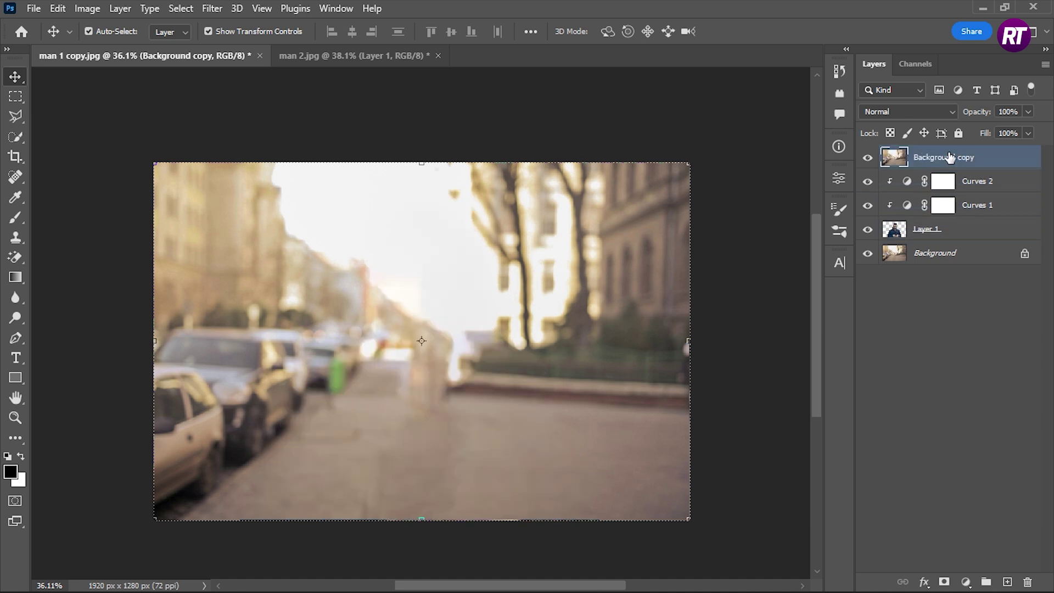
# Step: Set the Background copy's blend mode to Overlay and clip it to the layers below
pyautogui.click(898, 111)
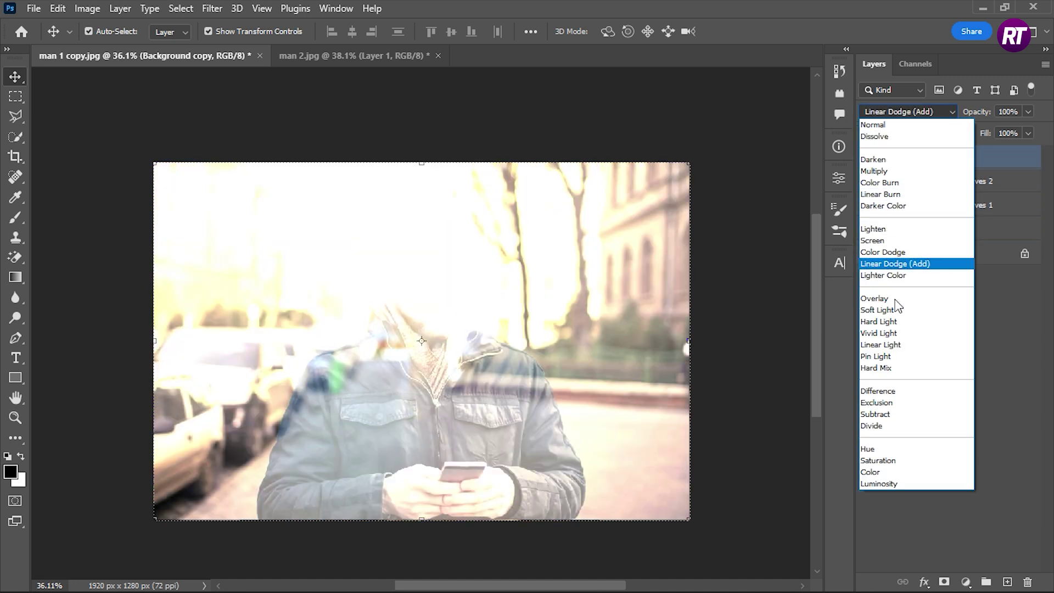
pyautogui.click(891, 298)
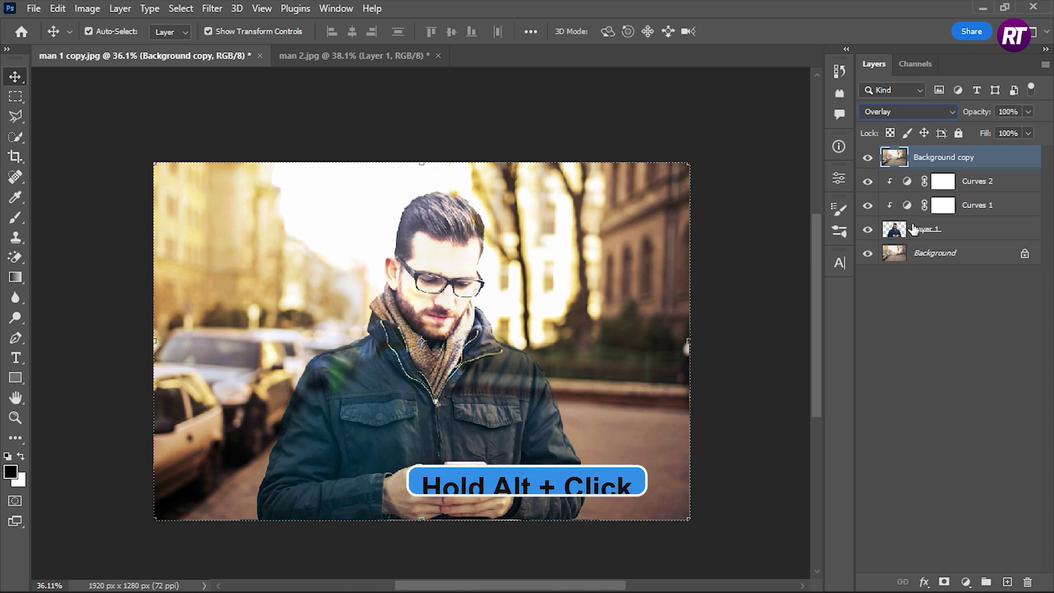
pyautogui.keyDown('alt'); pyautogui.click(918, 163); pyautogui.keyUp('alt')
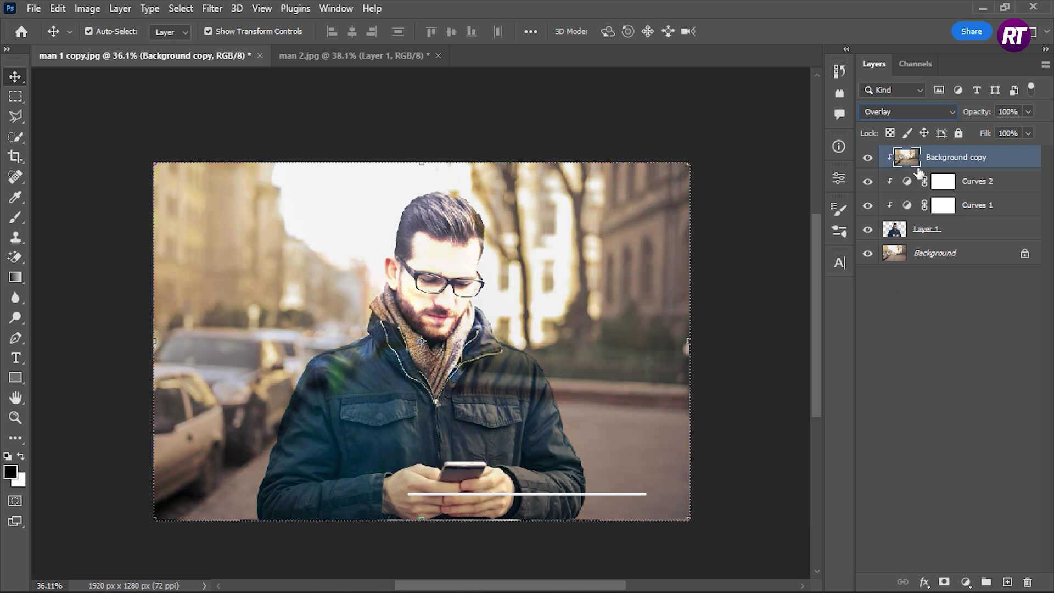
# Step: Apply a Gaussian Blur with a radius of 1000 pixels to the Background copy
pyautogui.click(214, 9)
pyautogui.moveTo(371, 205)
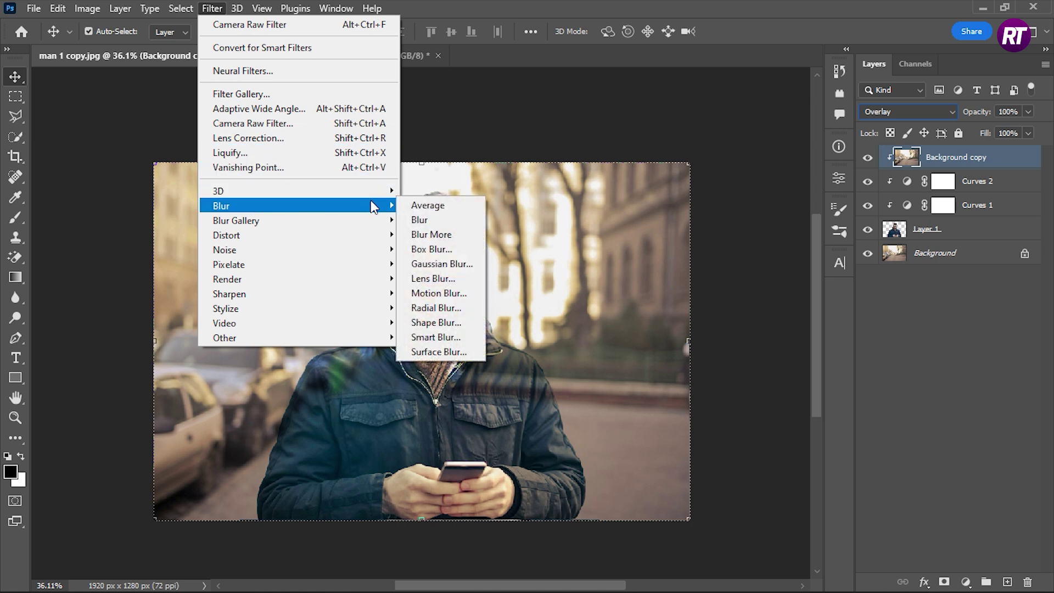
pyautogui.click(449, 262)
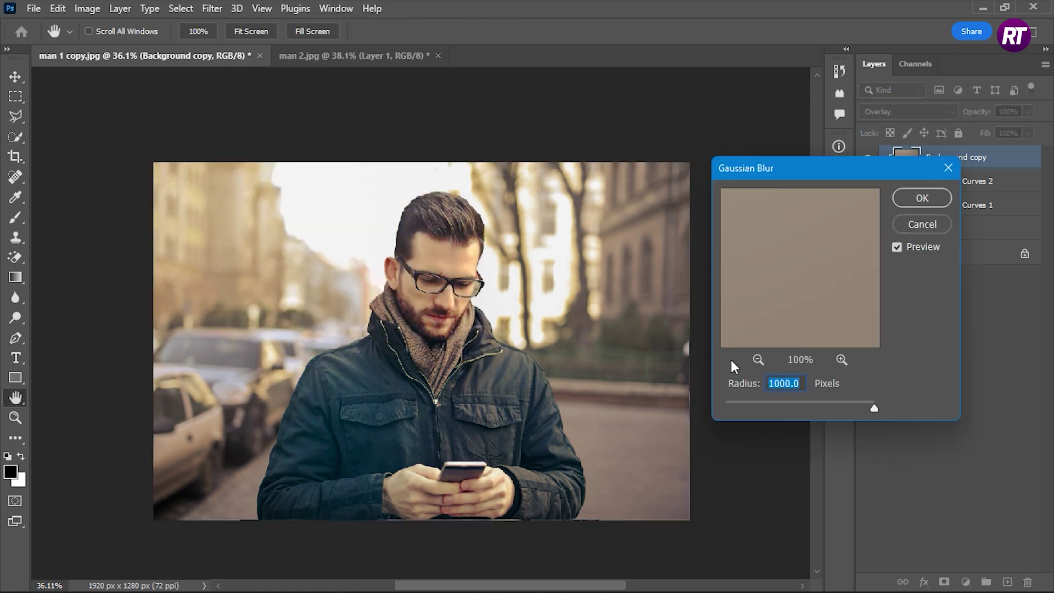
pyautogui.click(922, 195)
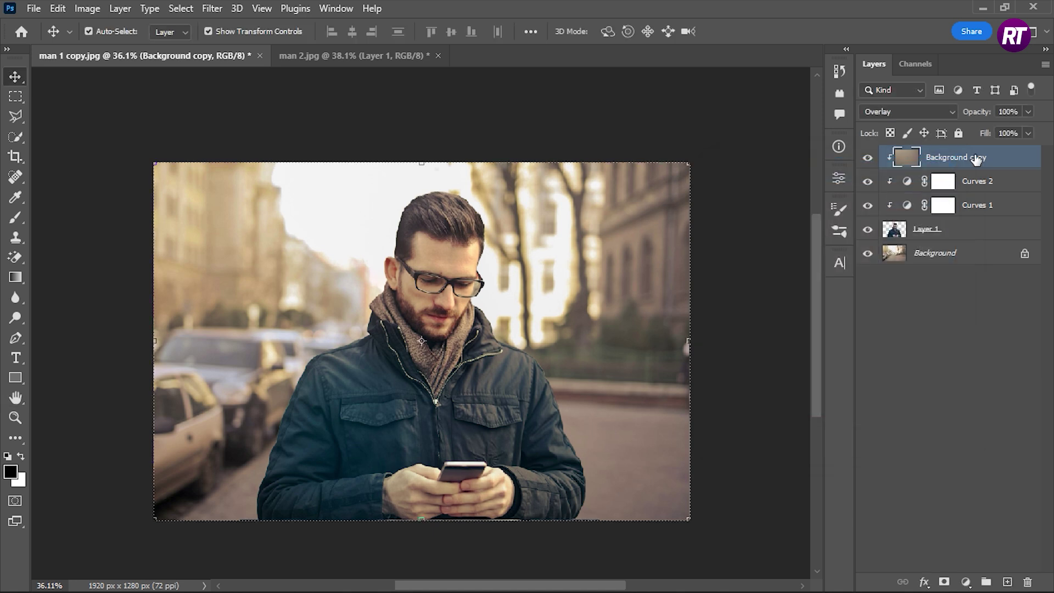
# Step: Lower the Background copy layer's opacity to 40%
pyautogui.click(985, 116)
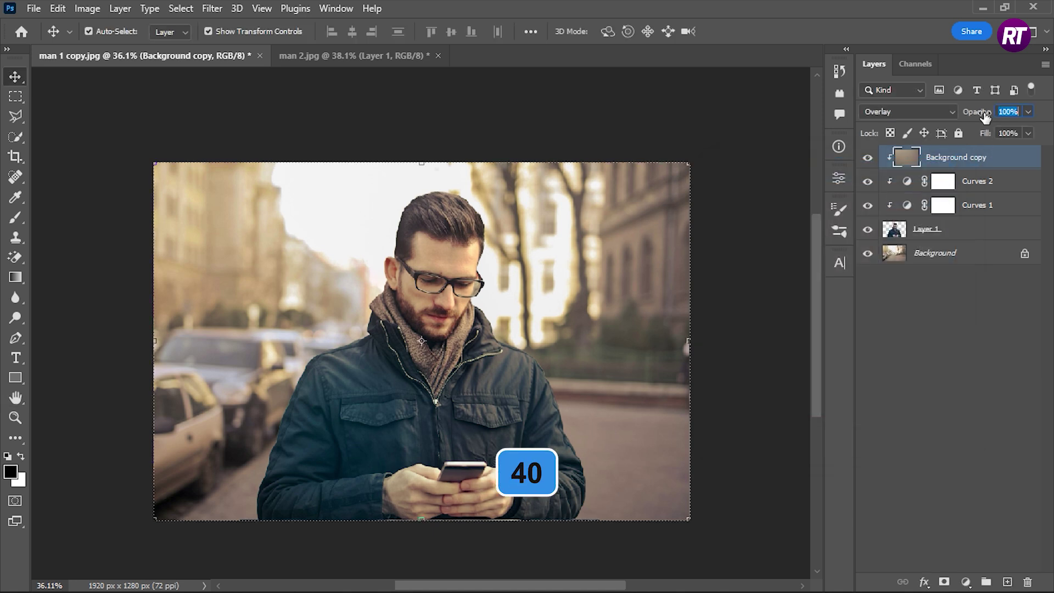
pyautogui.write('40')
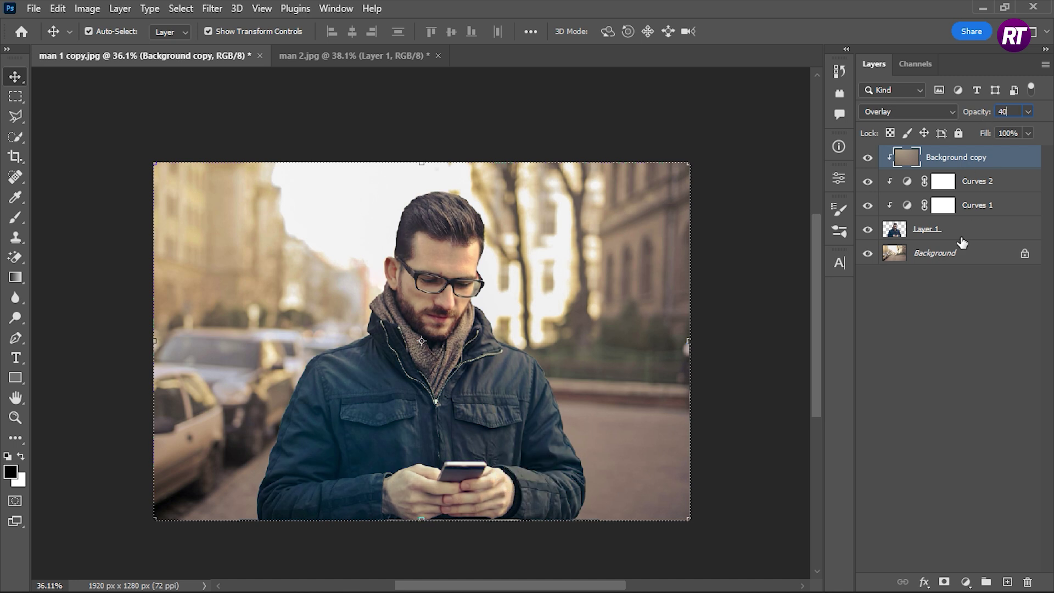
pyautogui.click(928, 318)
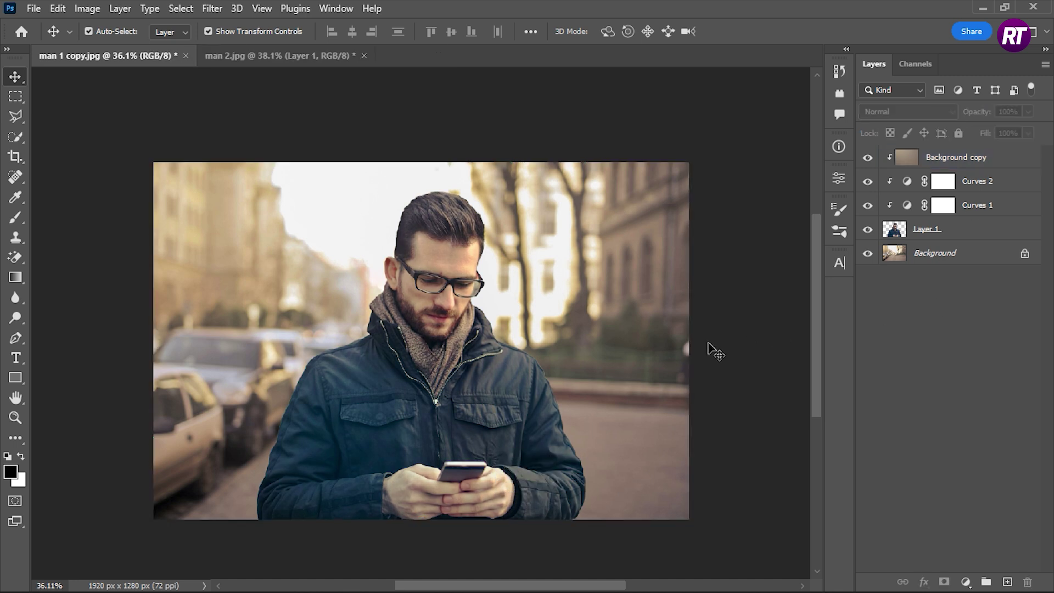
# Step: Add a clipped Curves adjustment directly above Curves 2 and set its RGB highlight point to input 191, output 255
pyautogui.click(976, 187)
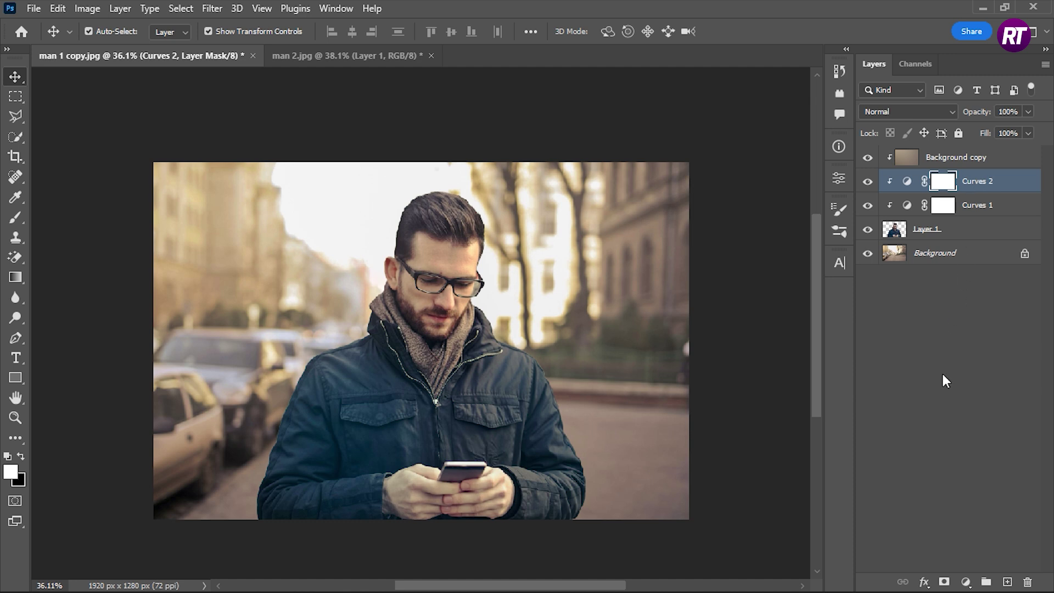
pyautogui.click(965, 582)
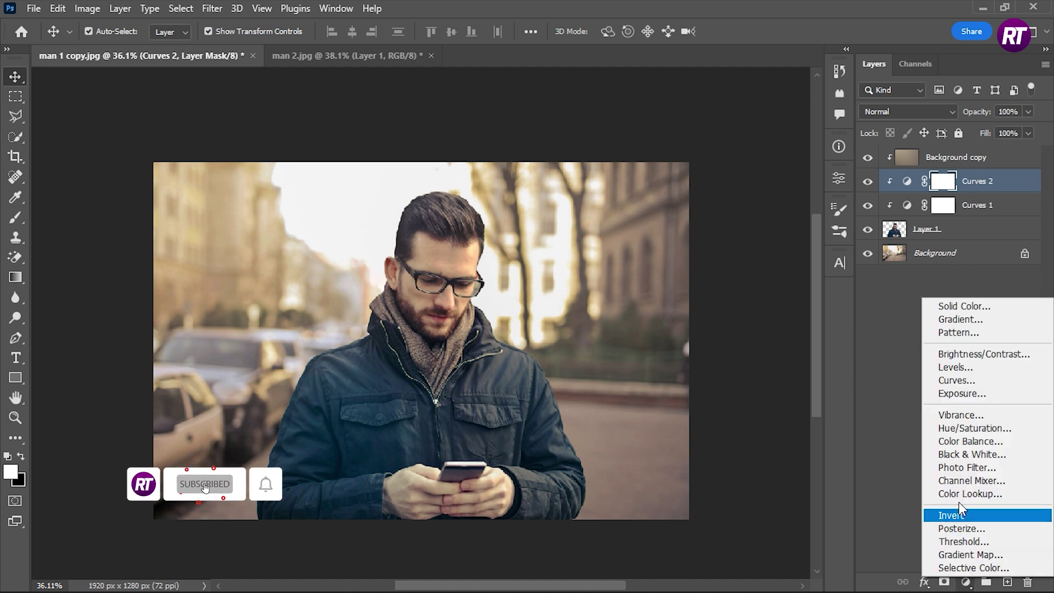
pyautogui.click(958, 381)
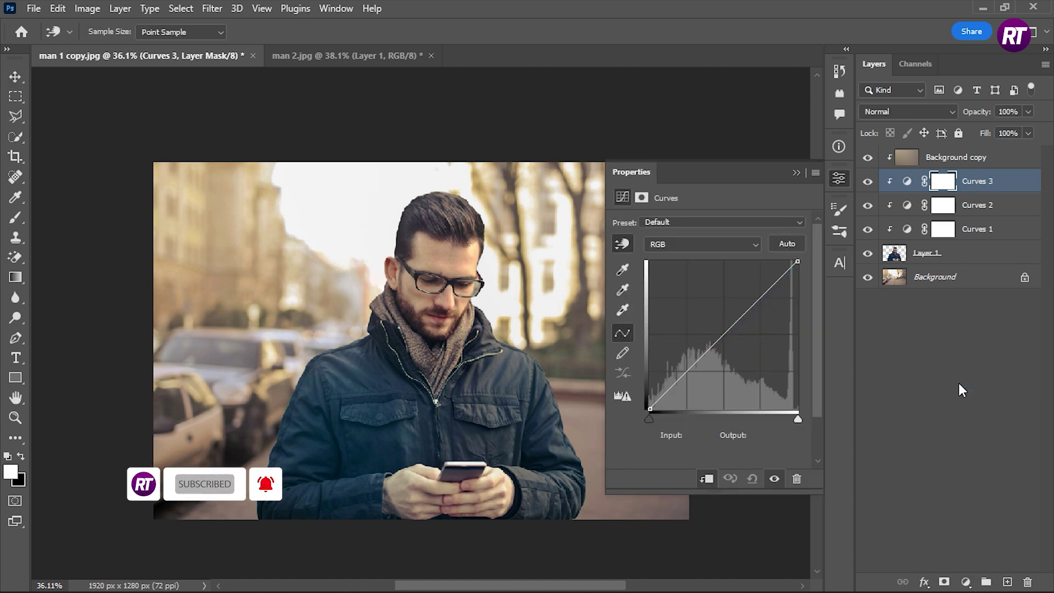
pyautogui.moveTo(797, 261); pyautogui.dragTo(761, 243)
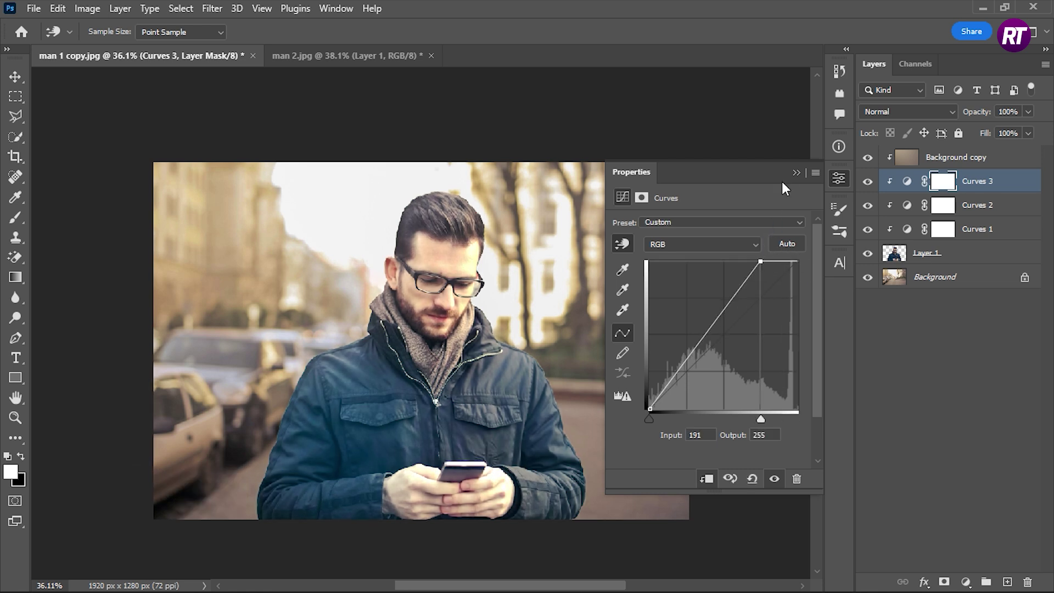
pyautogui.click(795, 173)
# Step: In the Curves 3 blending options, split the Underlying Layer black slider of Blend If to 0 / 255
pyautogui.doubleClick(1024, 180)
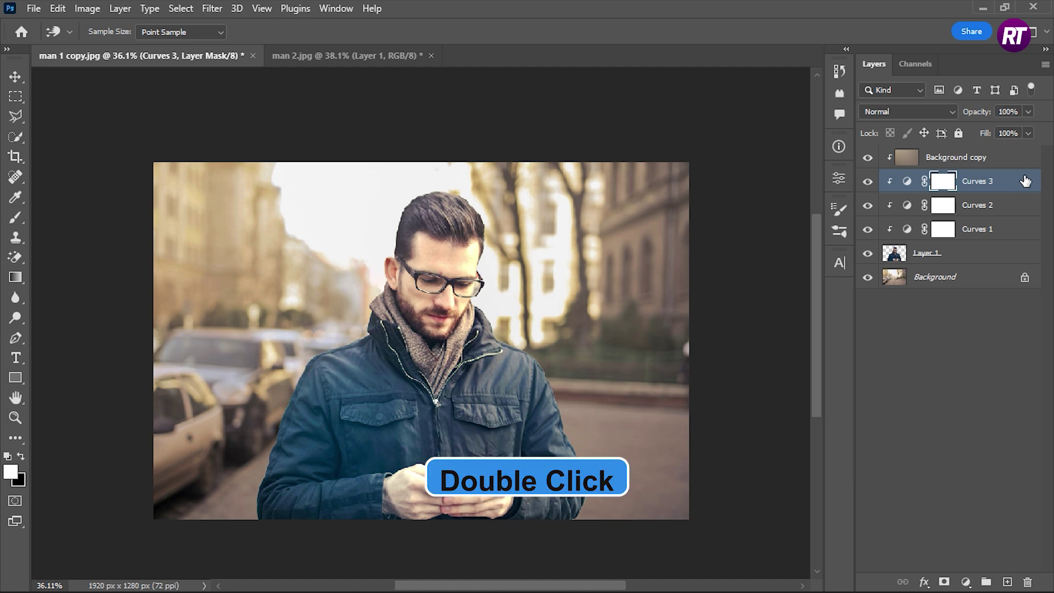
pyautogui.press('v')
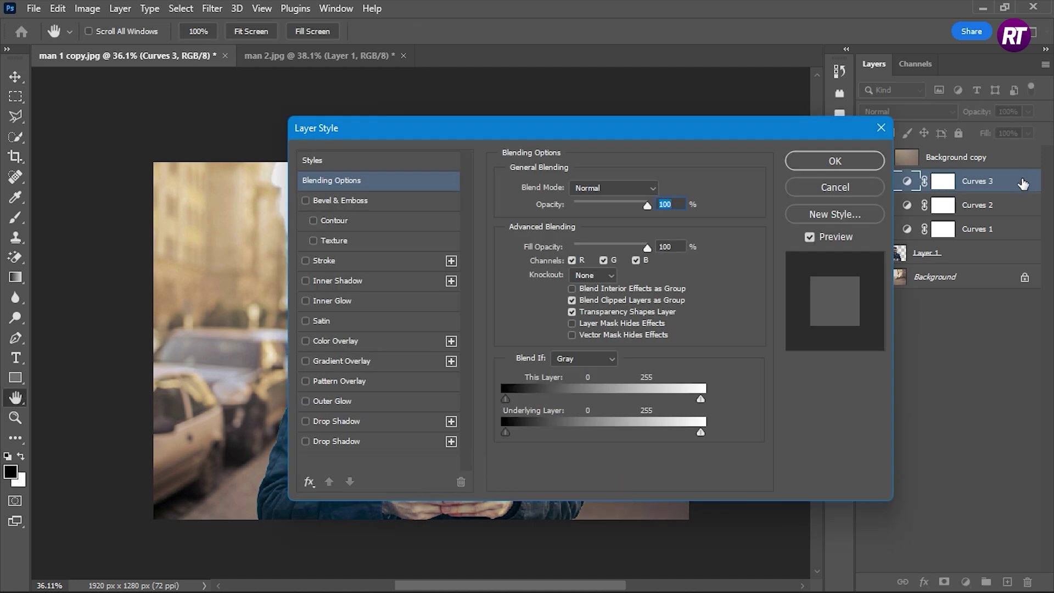
pyautogui.press('alt')
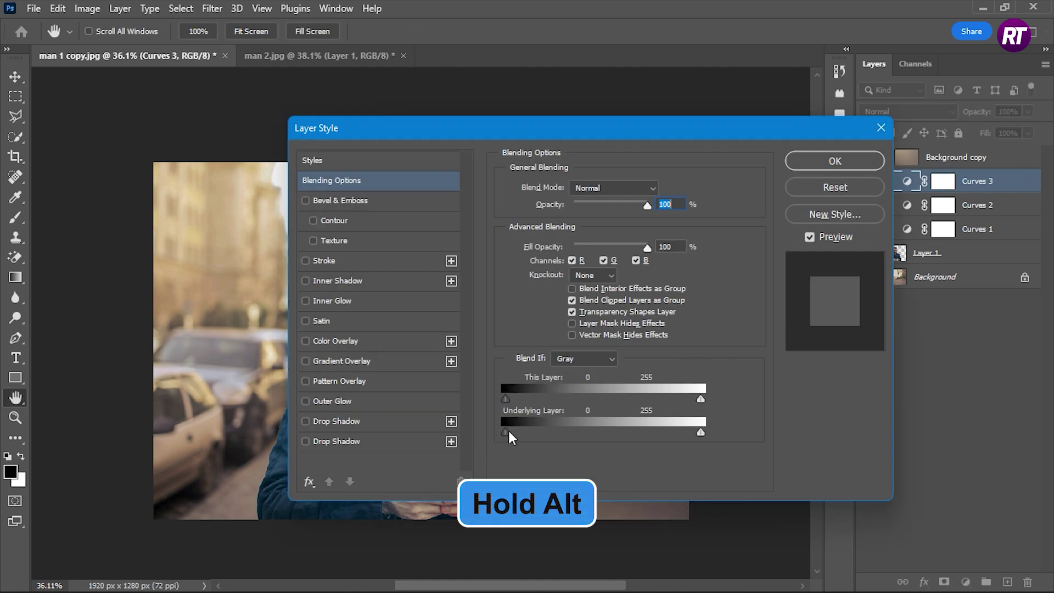
pyautogui.moveTo(512, 433); pyautogui.dragTo(716, 425)
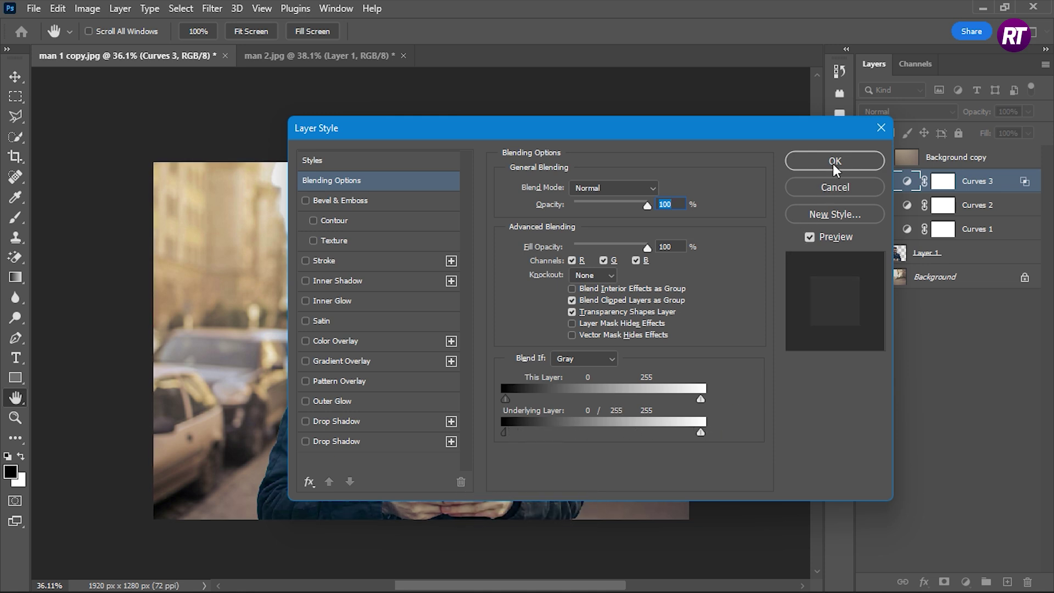